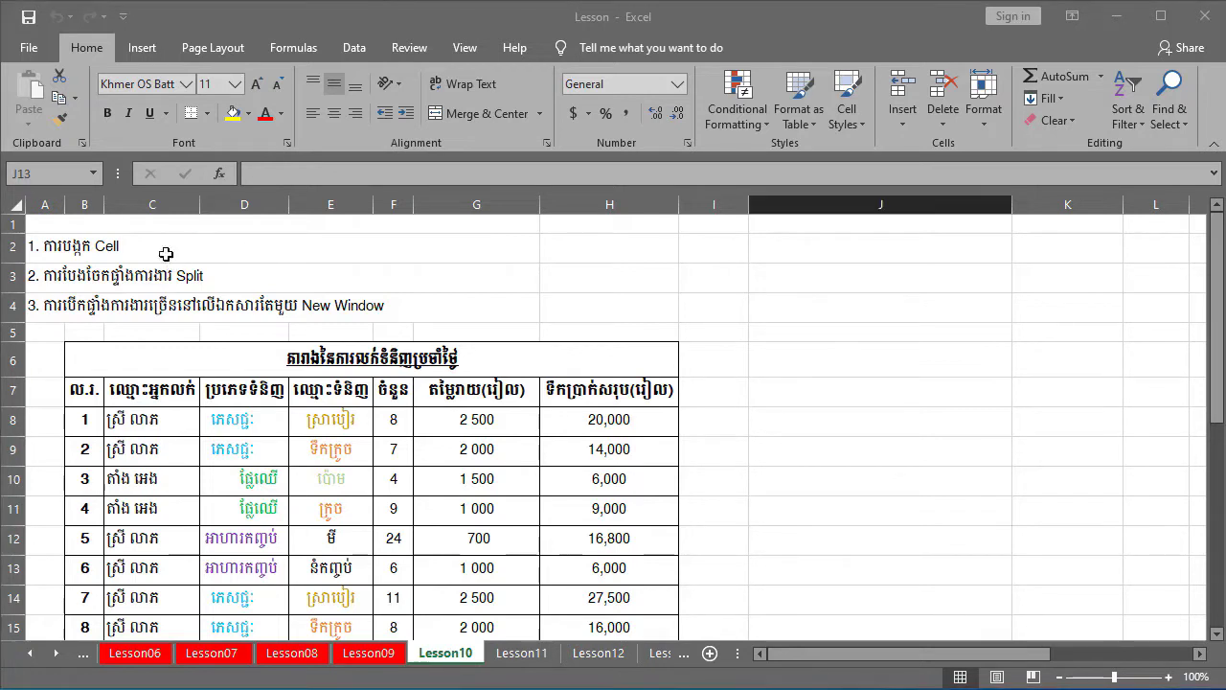
Step: Inspect the topic lines in rows 2–4, the table title and the C7 header while scrolling
click(131, 249)
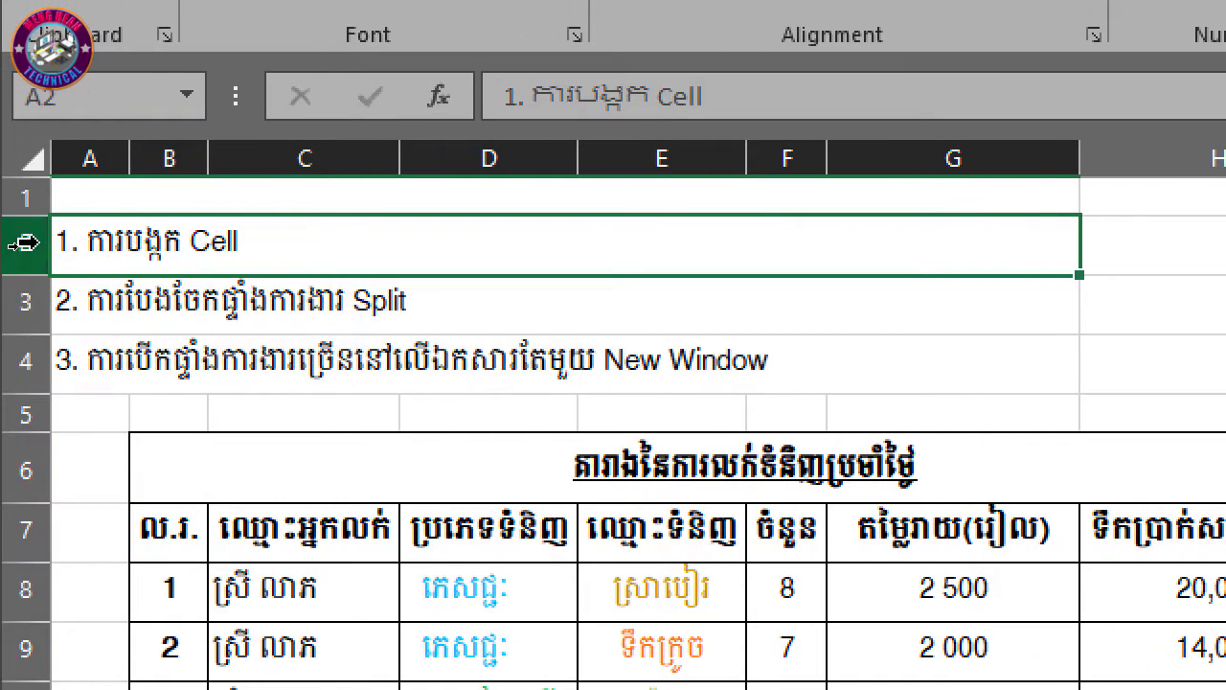
click(137, 308)
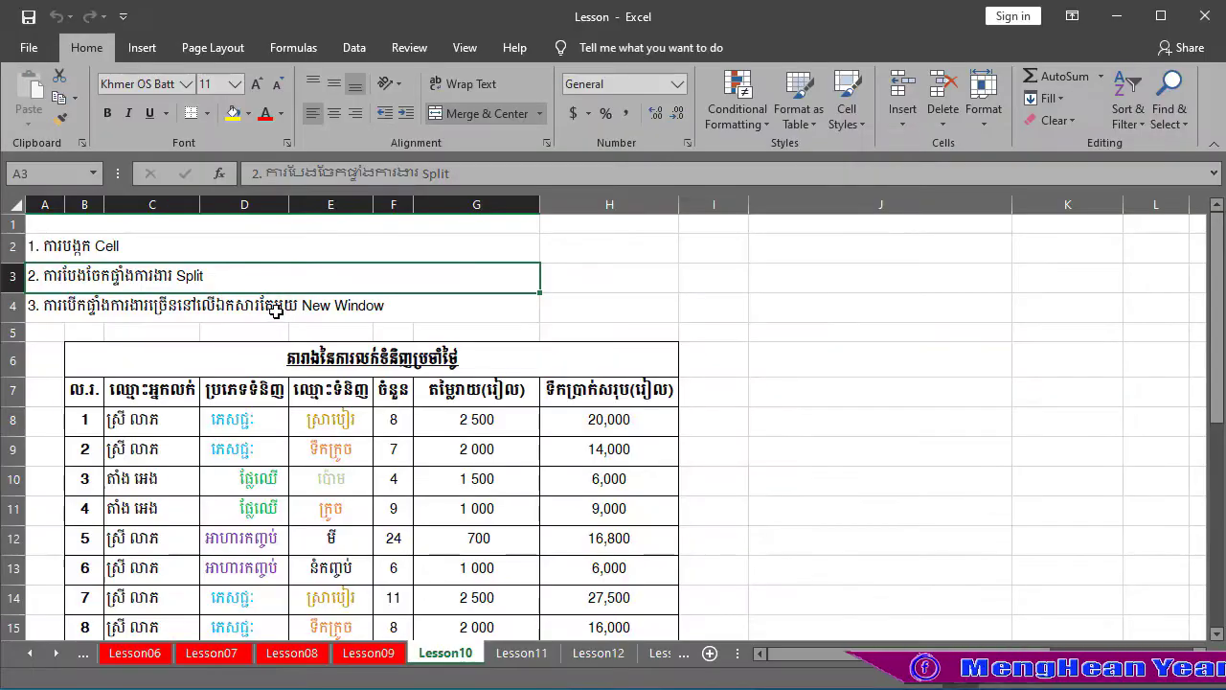
click(254, 307)
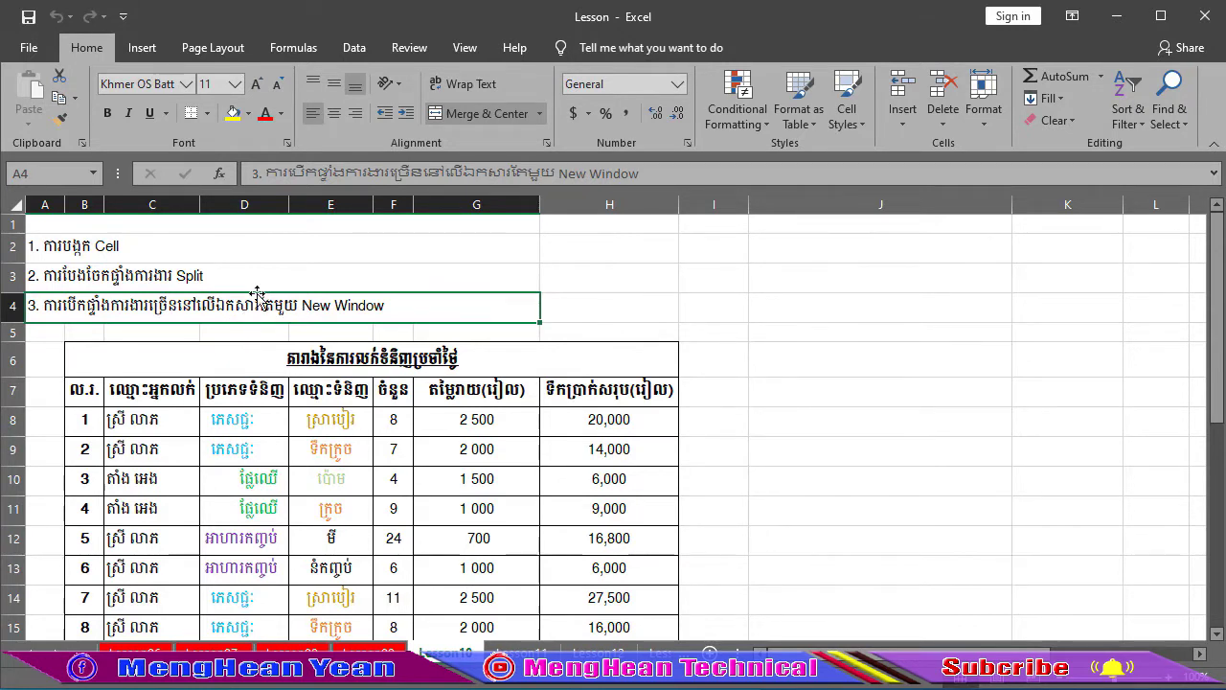
click(367, 358)
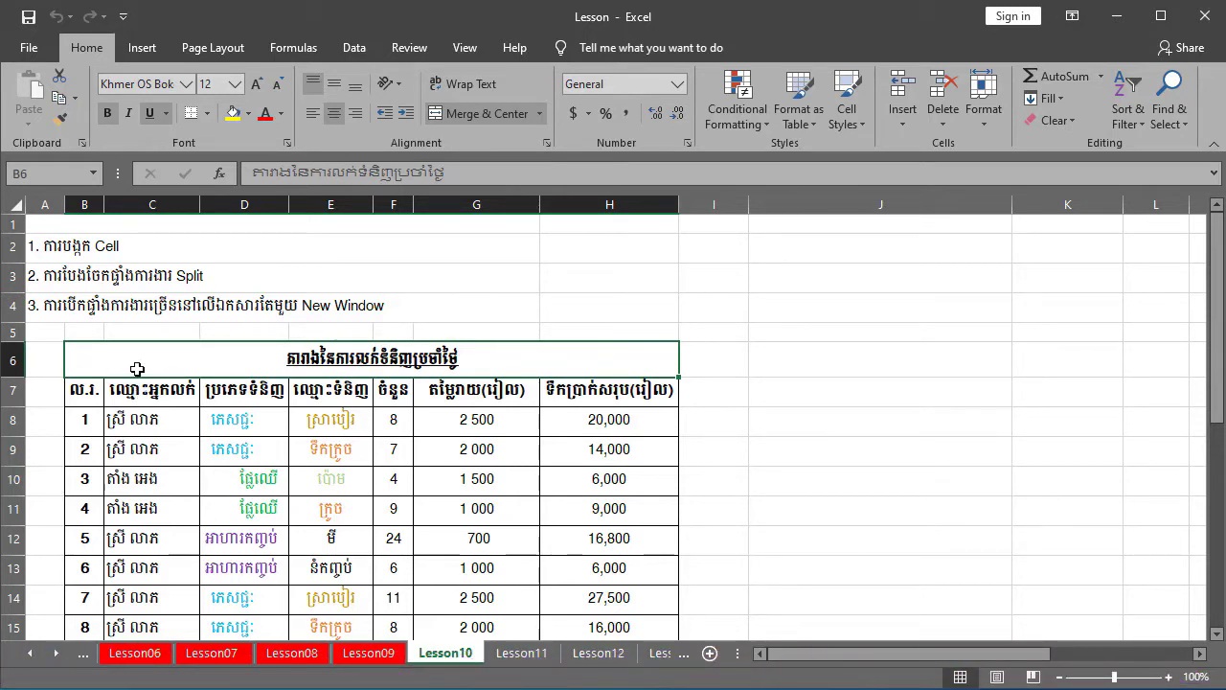
click(99, 253)
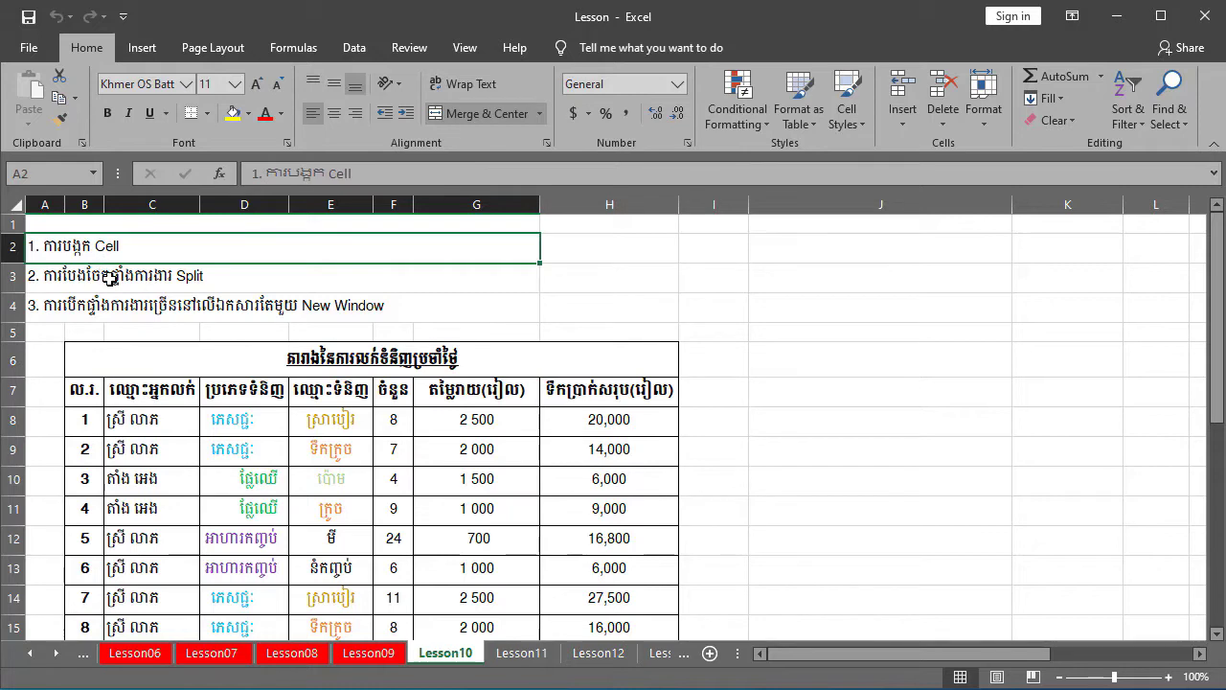
click(360, 371)
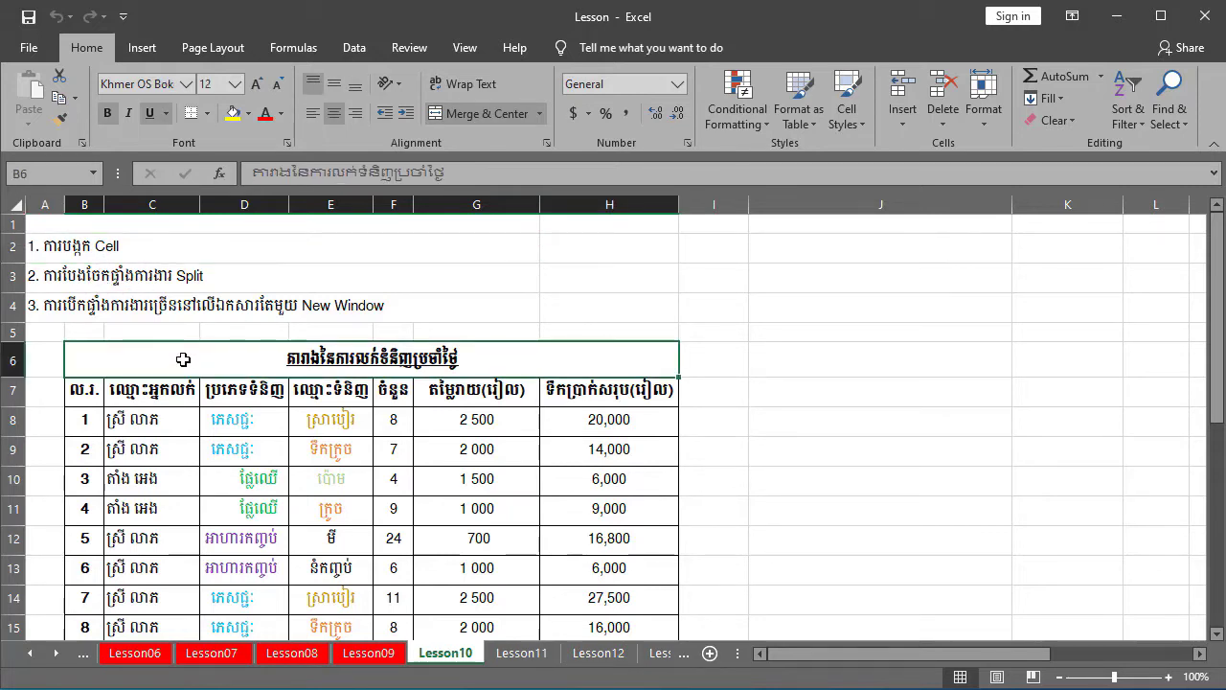
click(138, 394)
scroll(165, 367, down, 3)
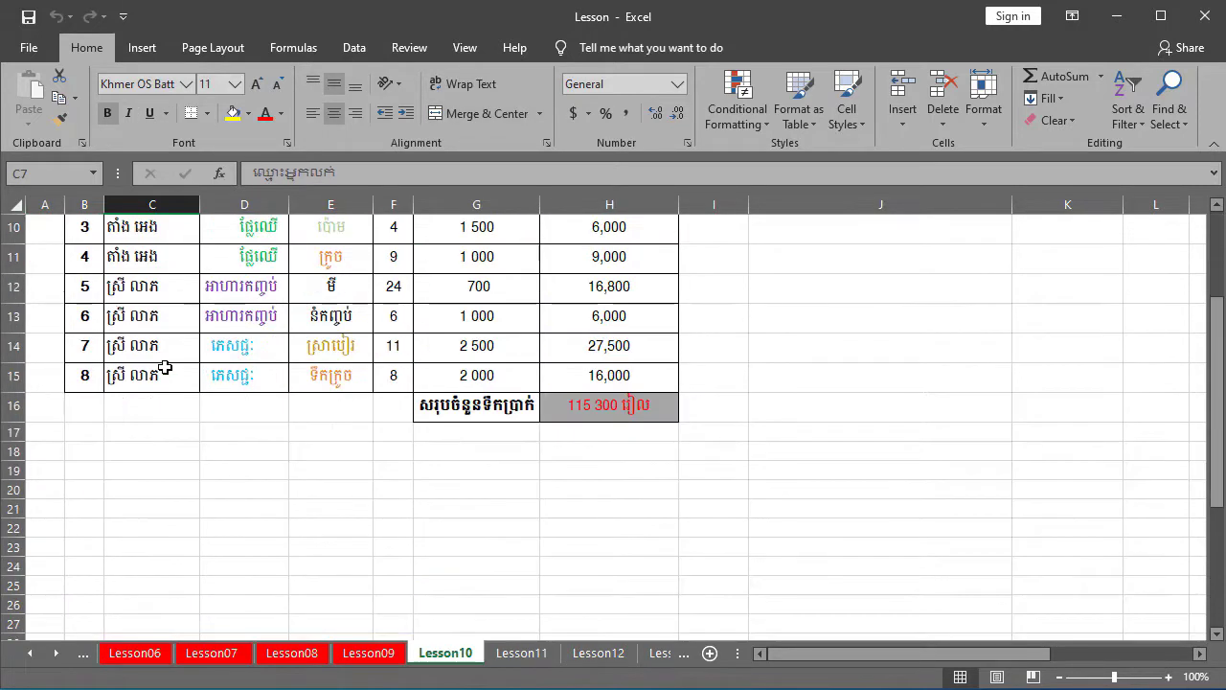
scroll(164, 367, down, 4)
scroll(165, 367, up, 7)
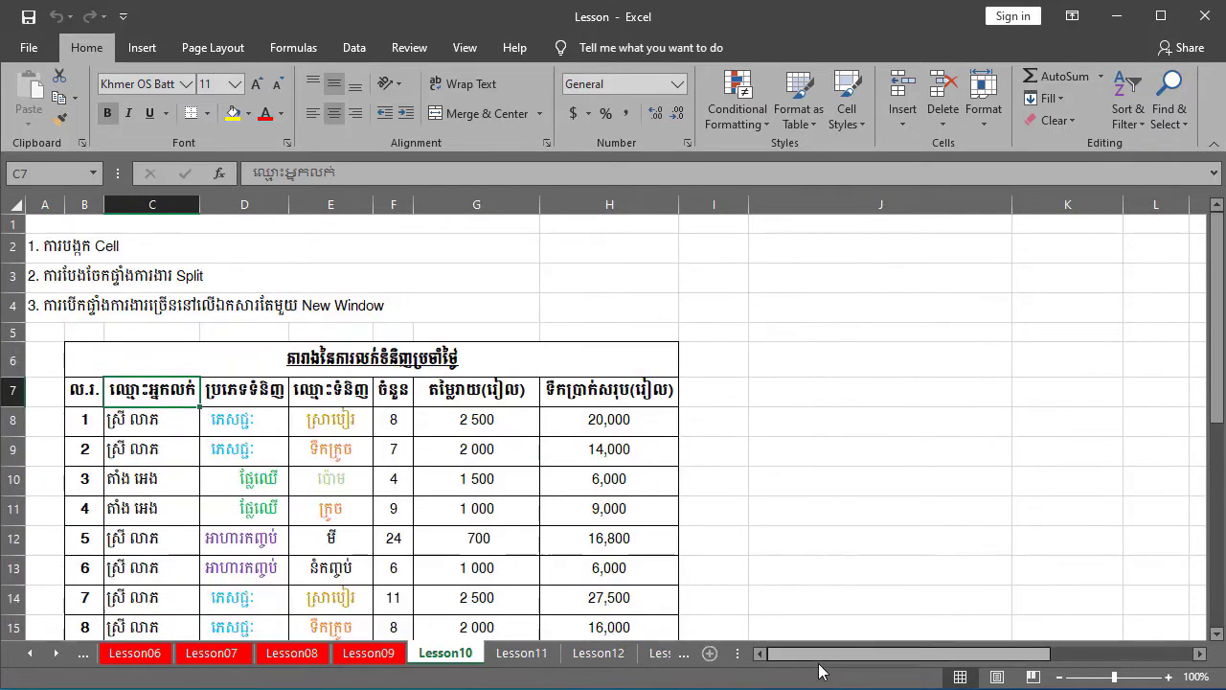
mouse_move(910, 653)
mouse_down()
mouse_move(936, 614)
mouse_move(679, 619)
mouse_up()
scroll(252, 403, down, 5)
scroll(252, 403, up, 3)
scroll(252, 403, up, 2)
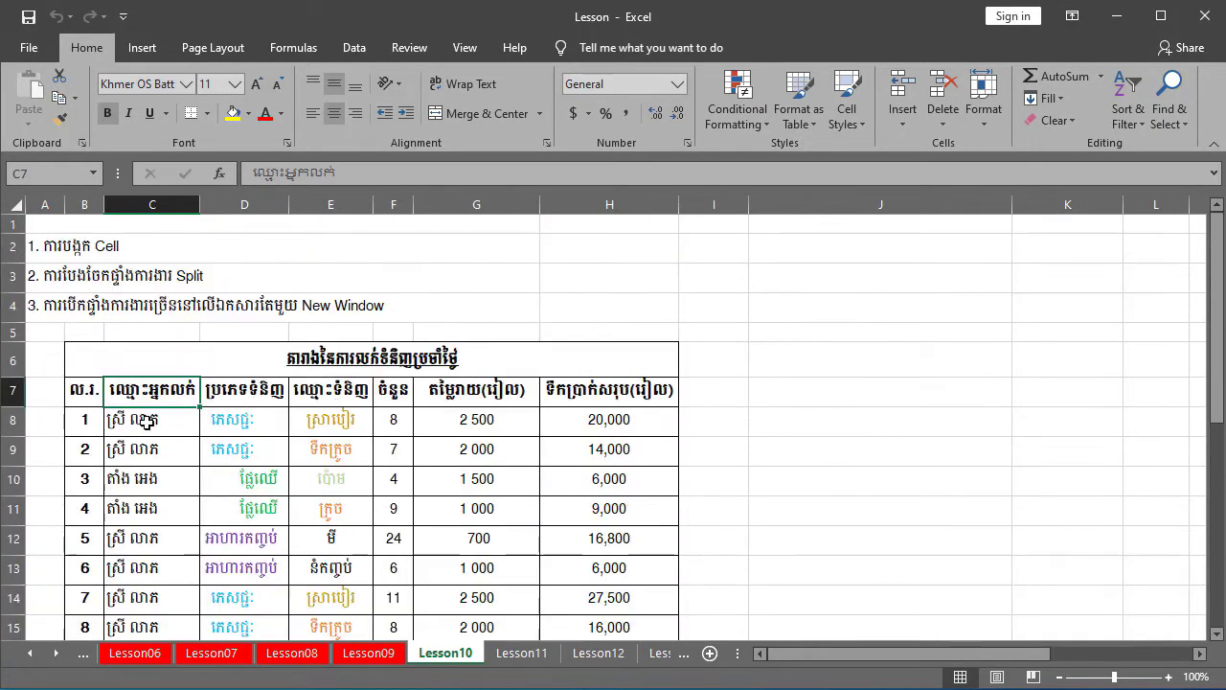
Step: Select cell C8, the first seller entry just below the row 7 headers
click(152, 419)
scroll(177, 410, down, 1)
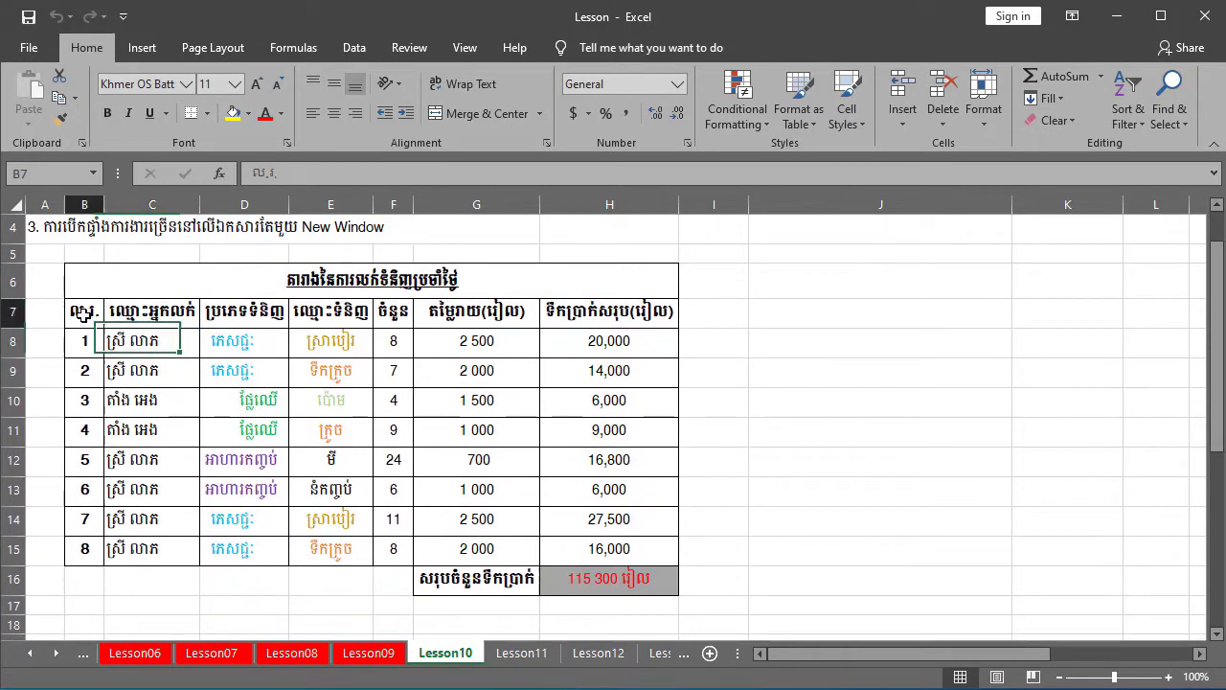
click(12, 313)
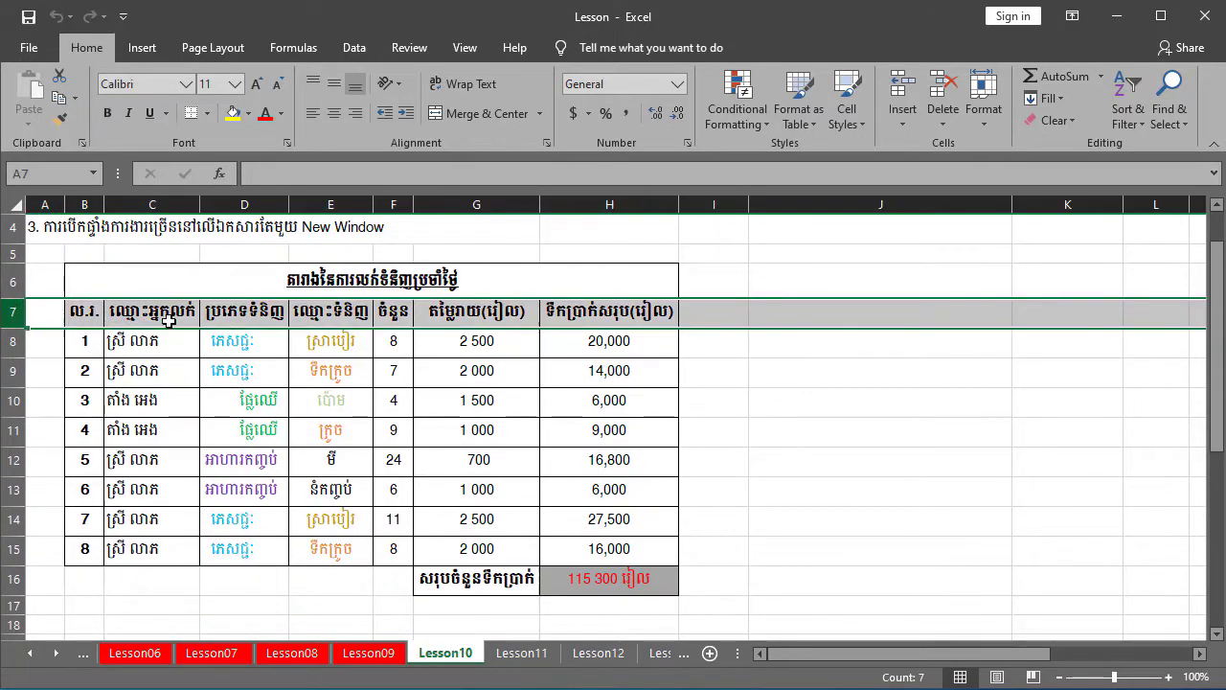
click(84, 204)
click(10, 316)
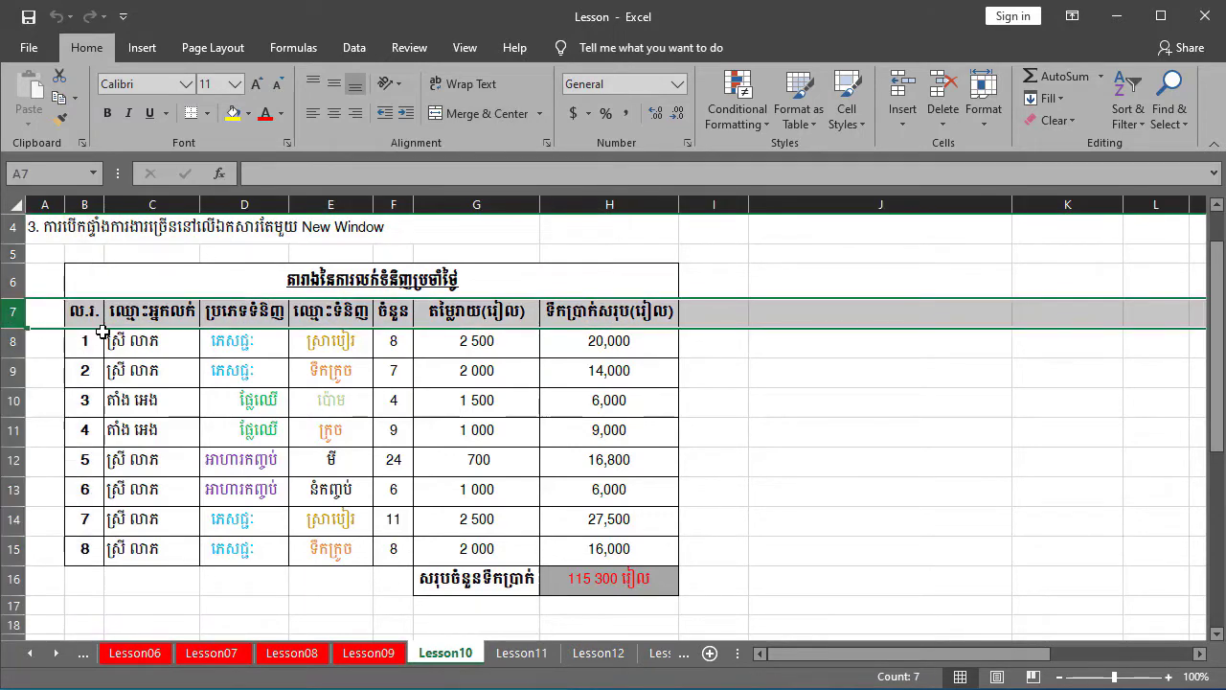
scroll(170, 388, down, 14)
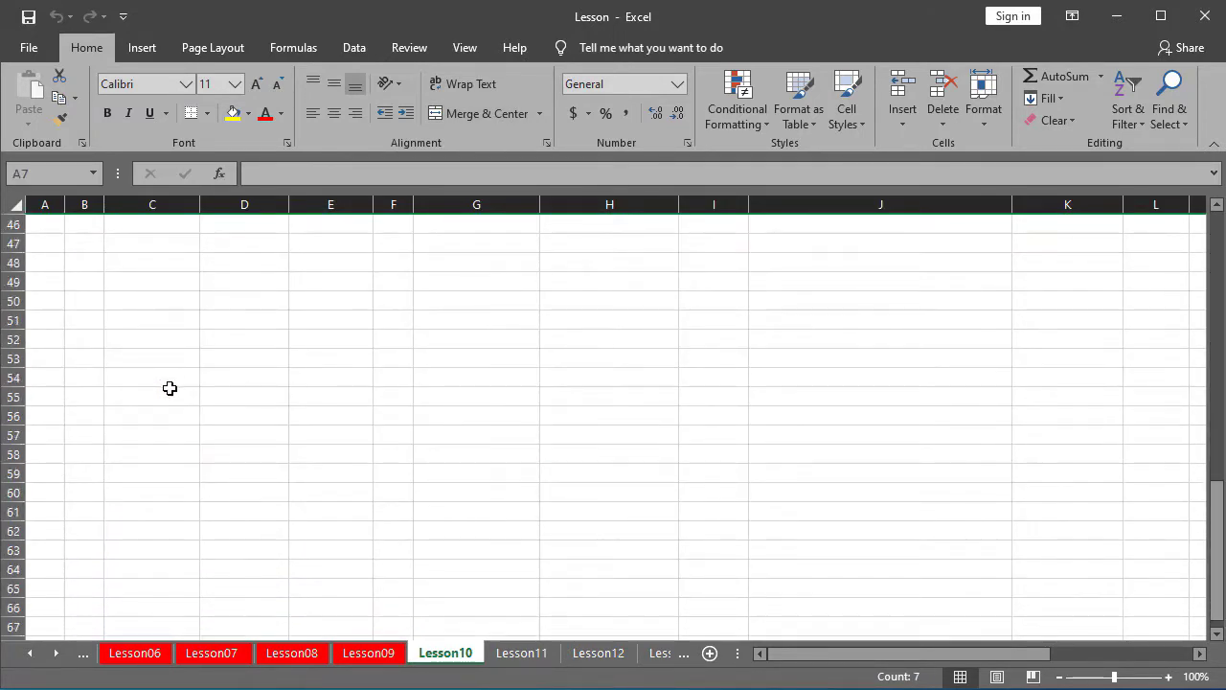
scroll(170, 388, up, 10)
scroll(170, 388, up, 5)
click(182, 412)
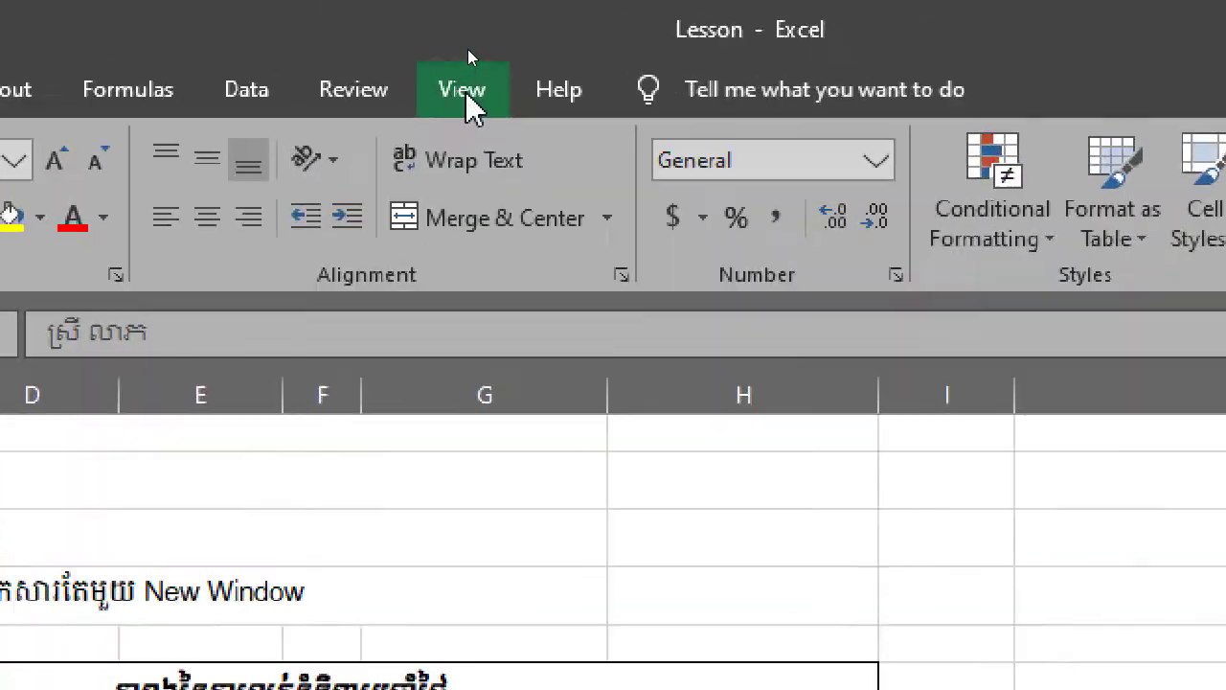
Step: Look over the View tab's Freeze Panes options, then reselect C8 as the freeze point
click(467, 50)
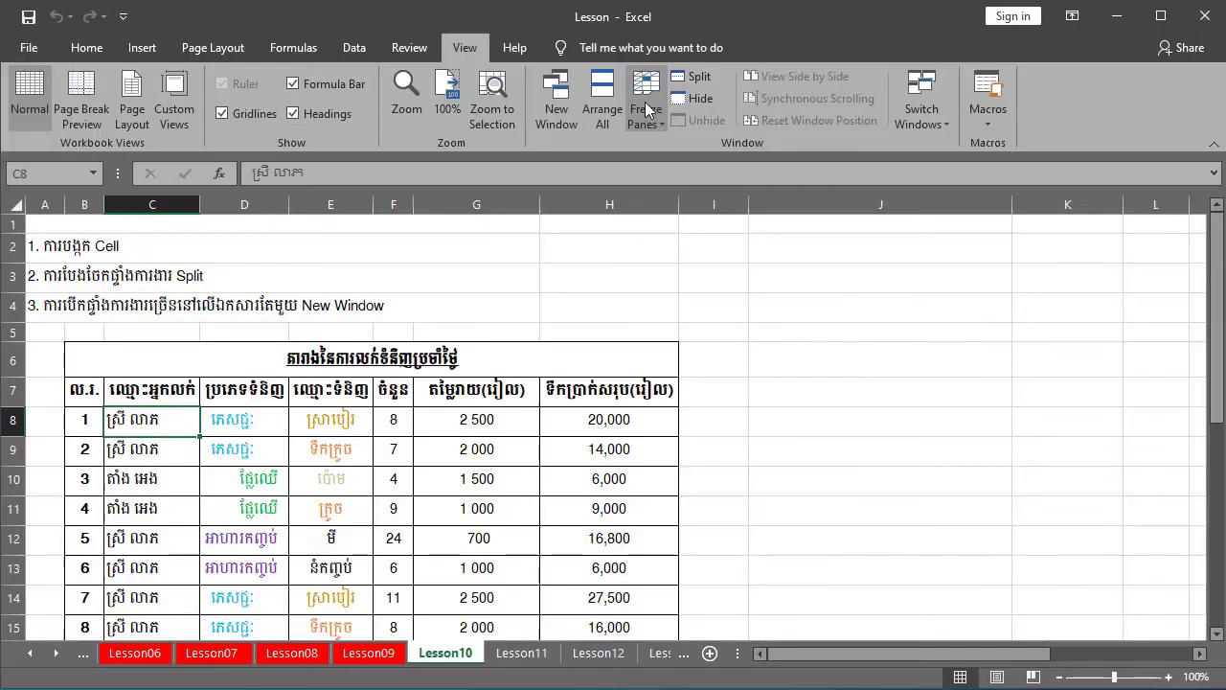
click(644, 103)
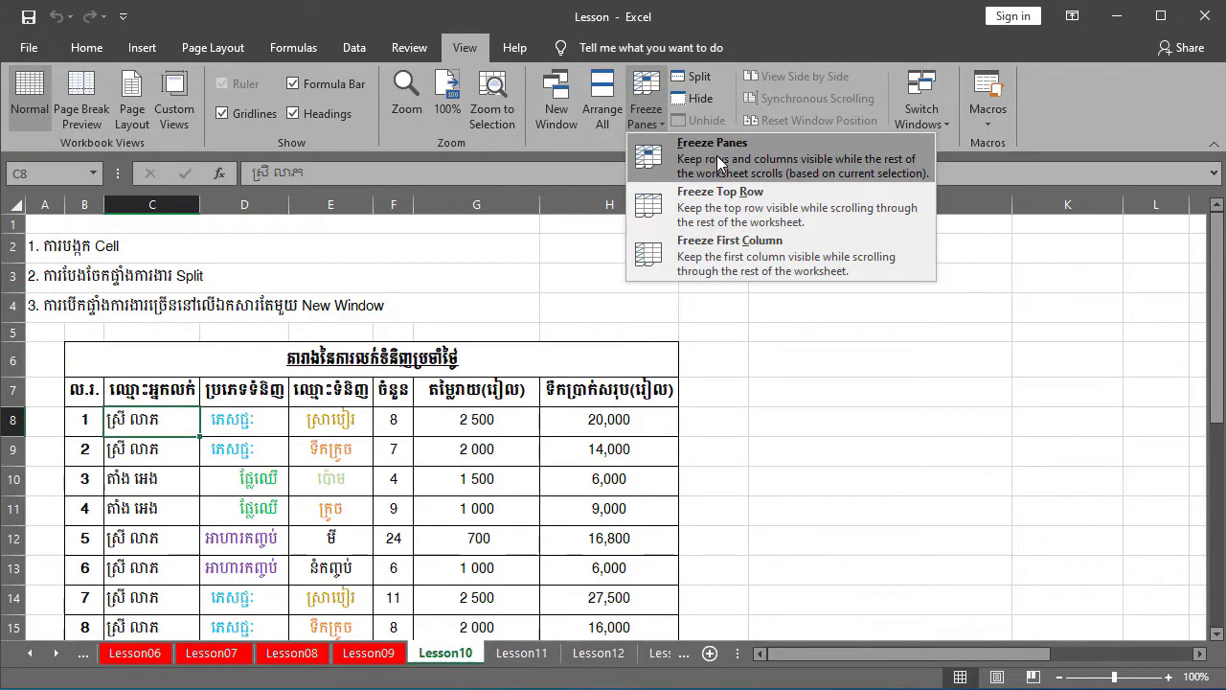
click(129, 452)
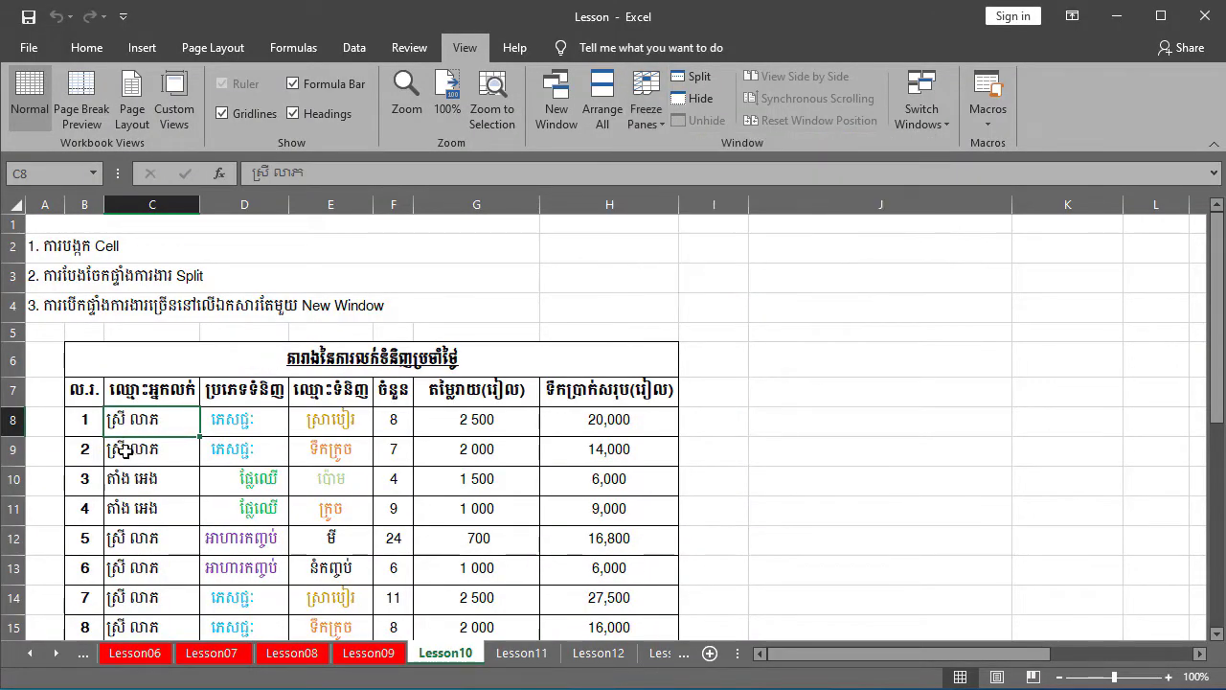
click(153, 463)
click(148, 419)
click(254, 426)
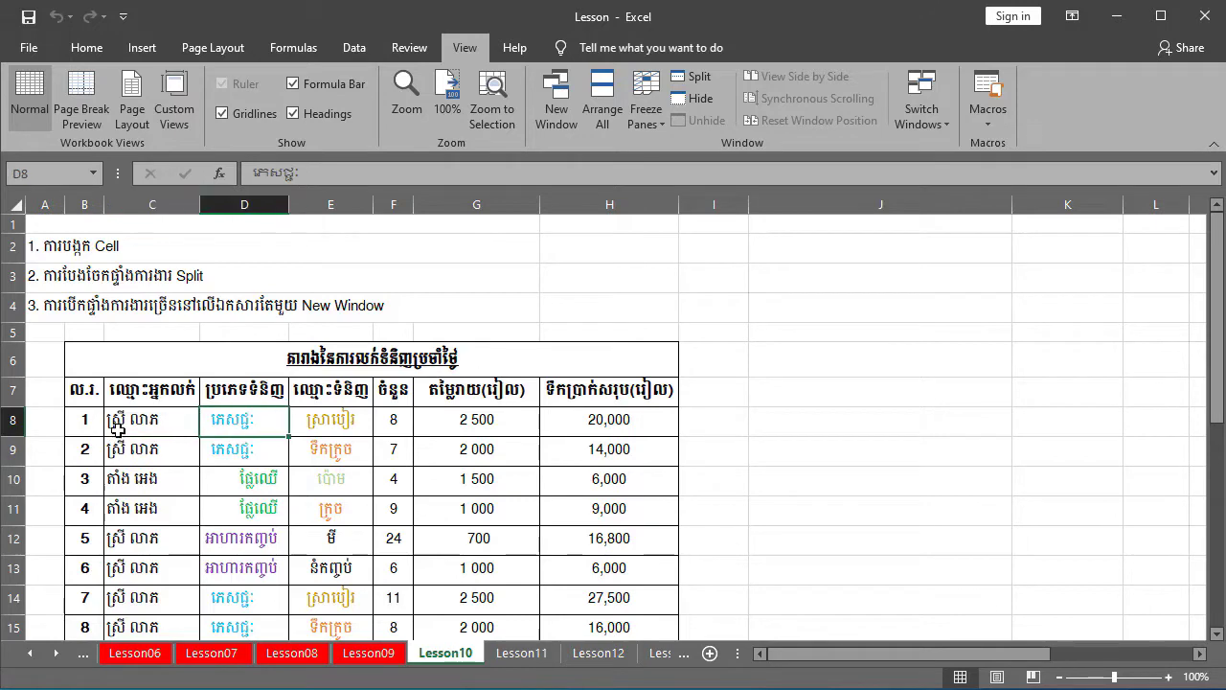
click(118, 426)
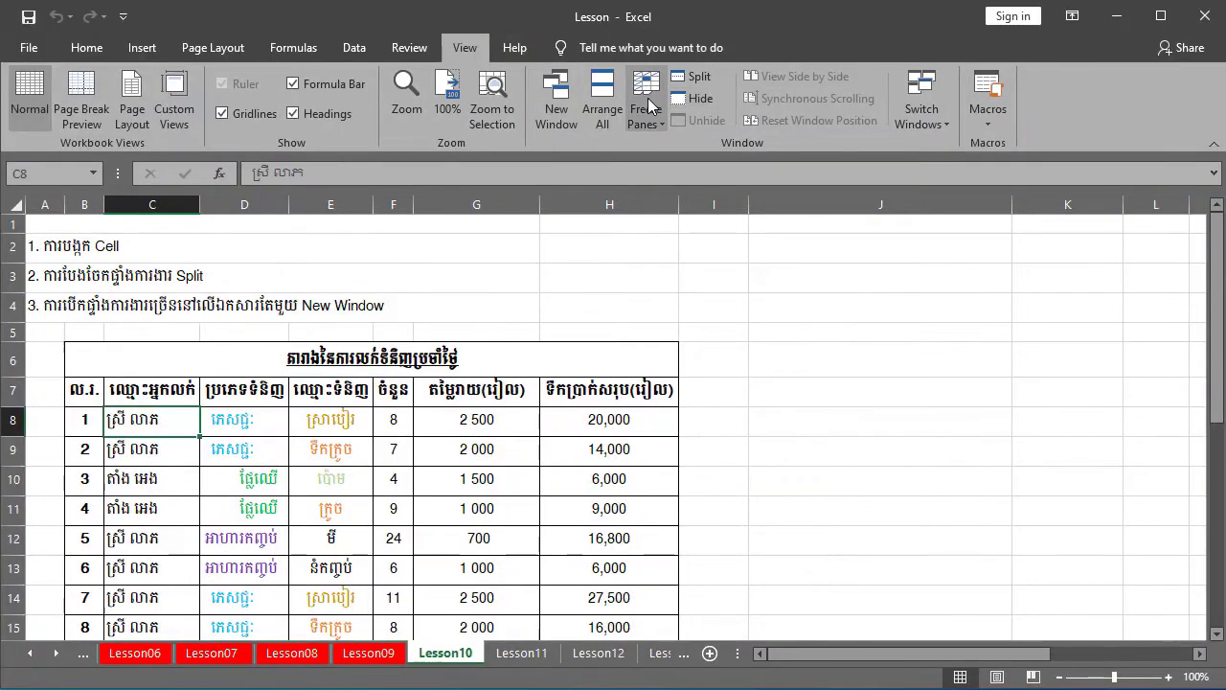
Step: Freeze panes at C8 and scroll to confirm rows 1–7 and columns A–B stay fixed
click(646, 105)
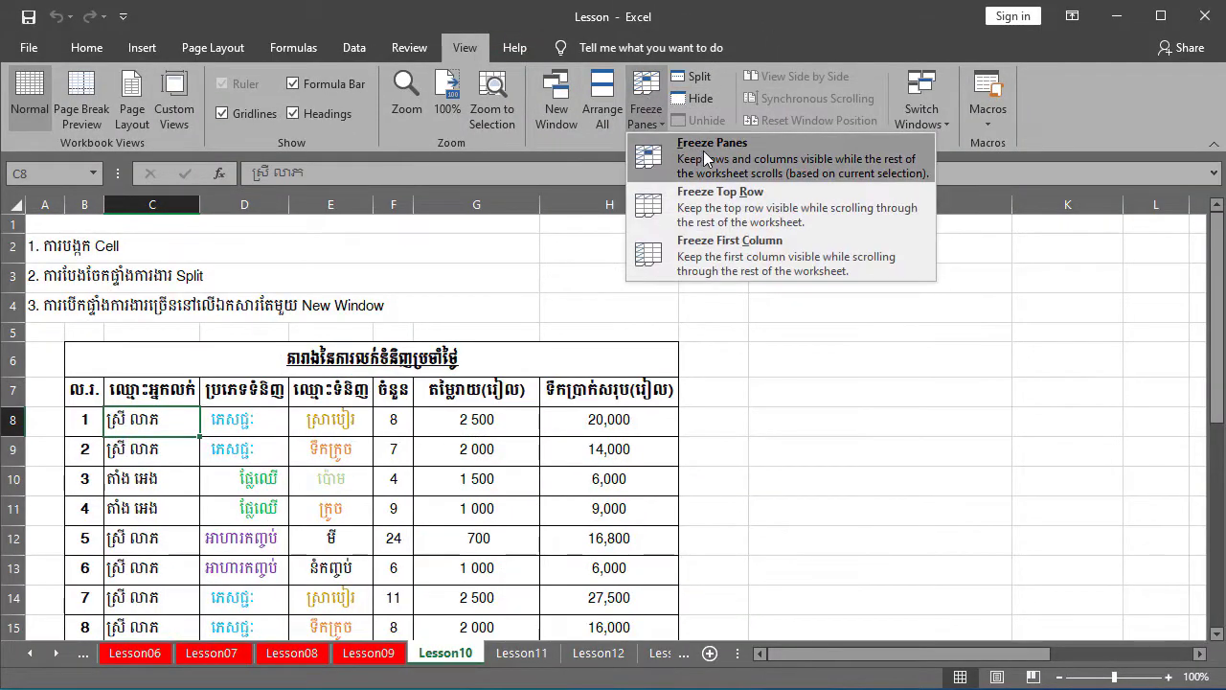
click(712, 160)
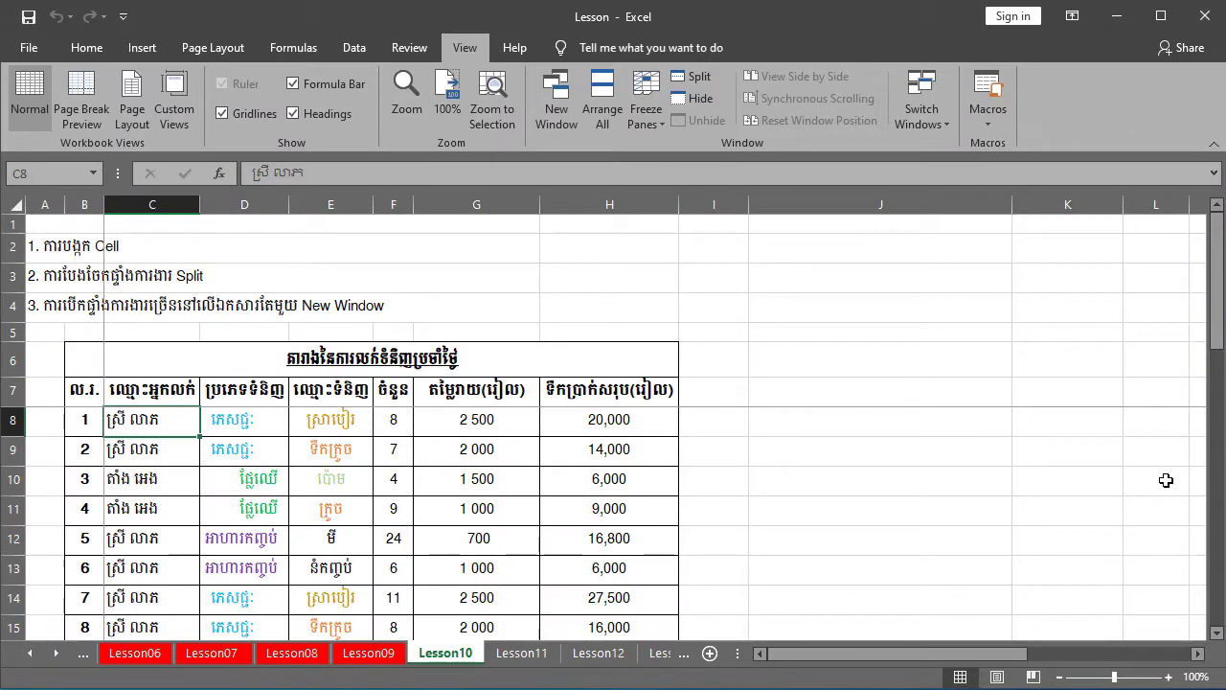
mouse_move(1217, 316)
mouse_down()
mouse_move(1221, 373)
mouse_move(1204, 327)
mouse_move(1188, 379)
mouse_up()
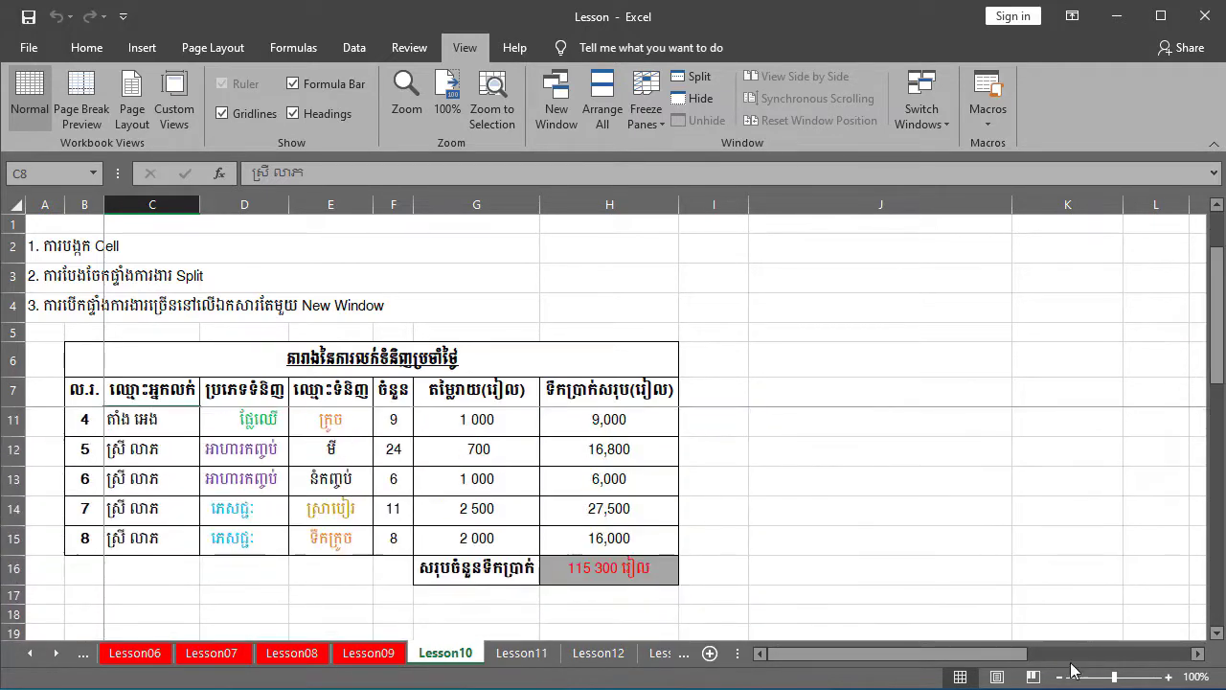
mouse_move(836, 663)
mouse_down()
mouse_move(881, 630)
mouse_move(714, 619)
mouse_up()
click(137, 425)
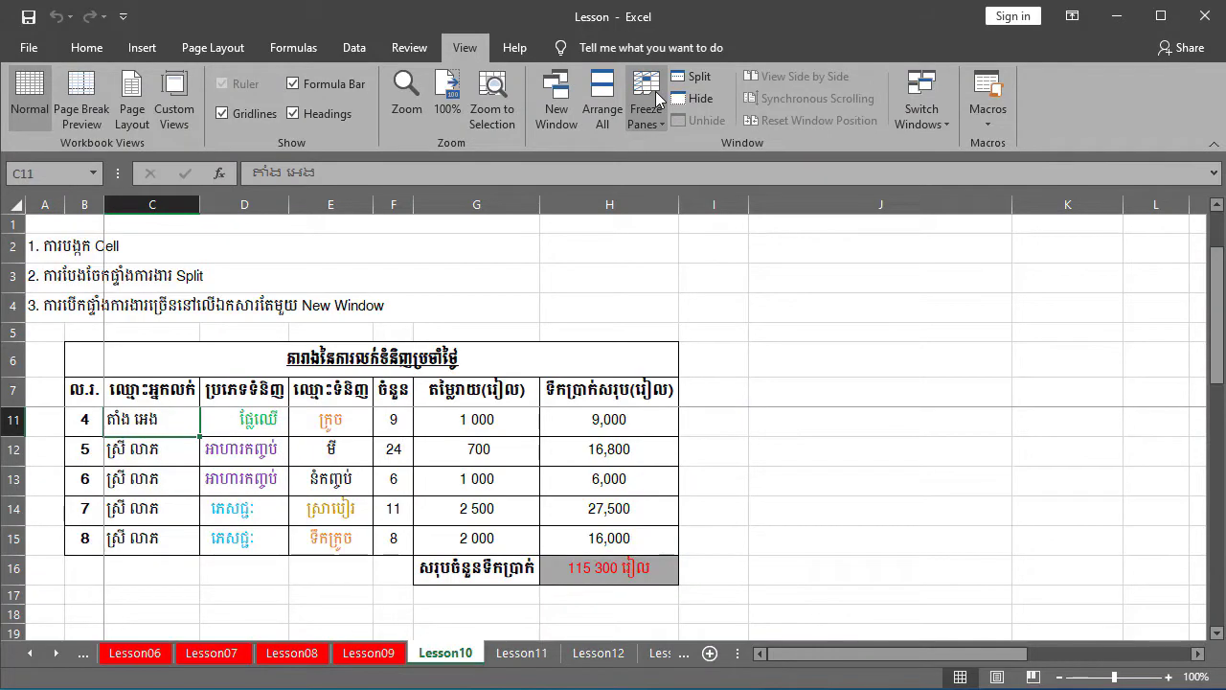
Step: Choose Unfreeze Panes, click cells C9, D10, D9 and D8, and reopen the Freeze Panes list
click(655, 91)
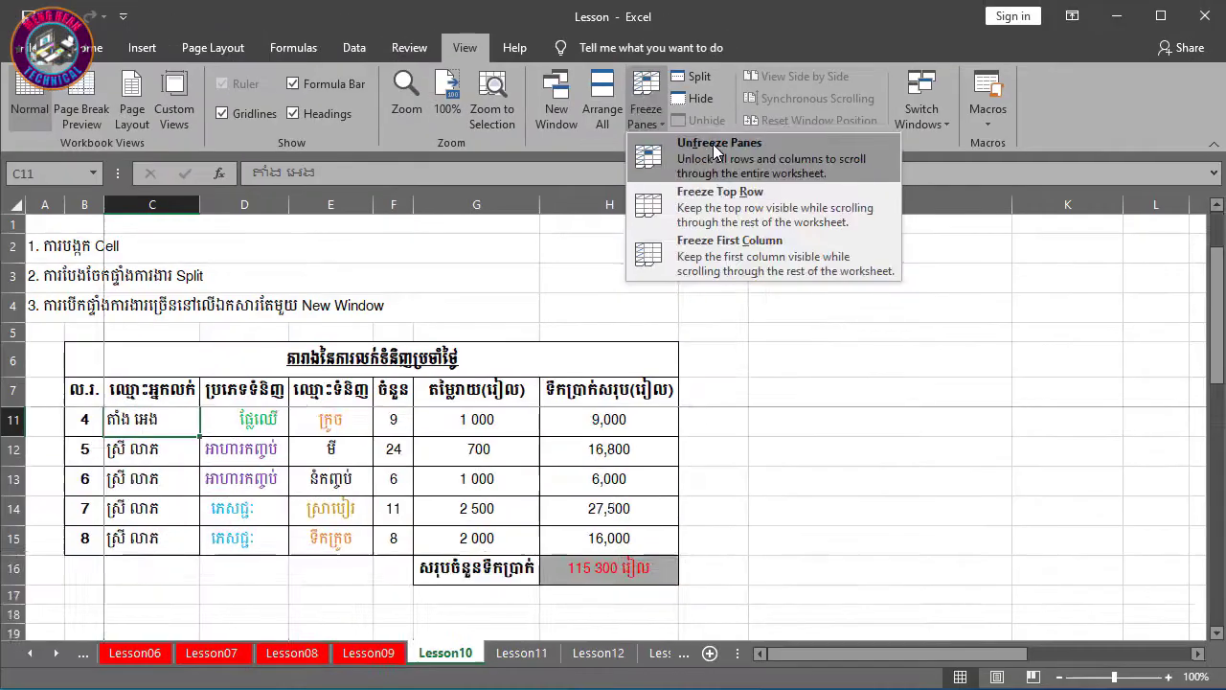
click(712, 145)
click(175, 438)
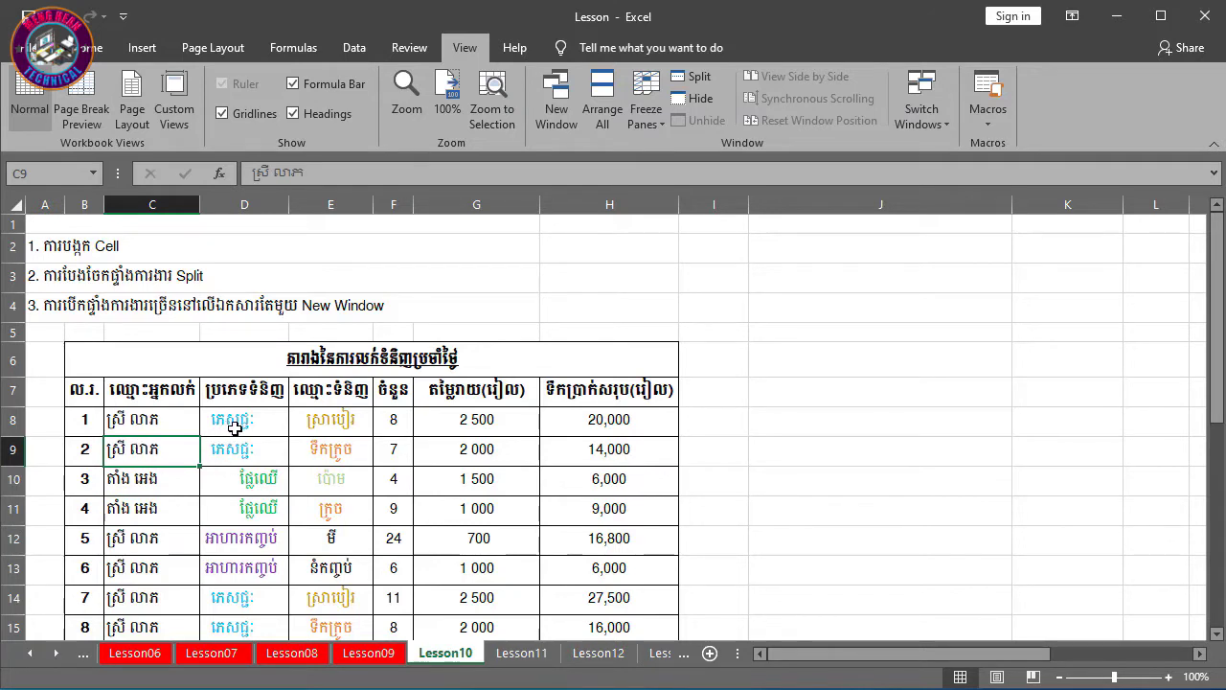
click(239, 473)
click(228, 448)
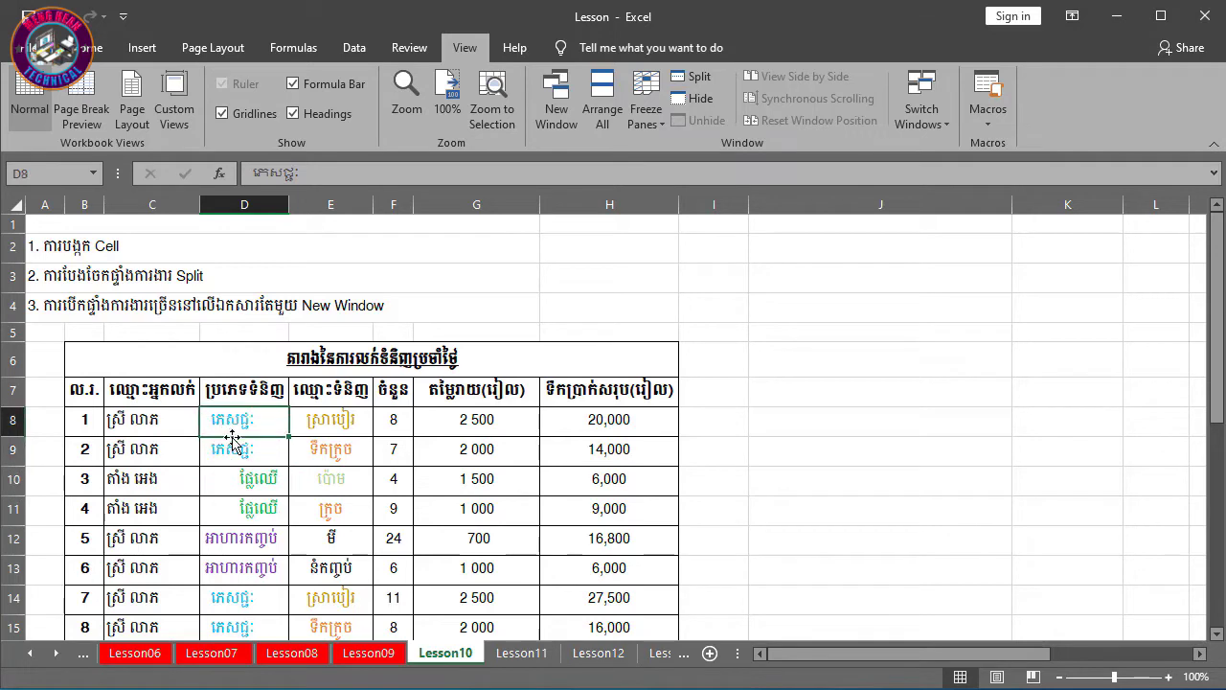
click(233, 422)
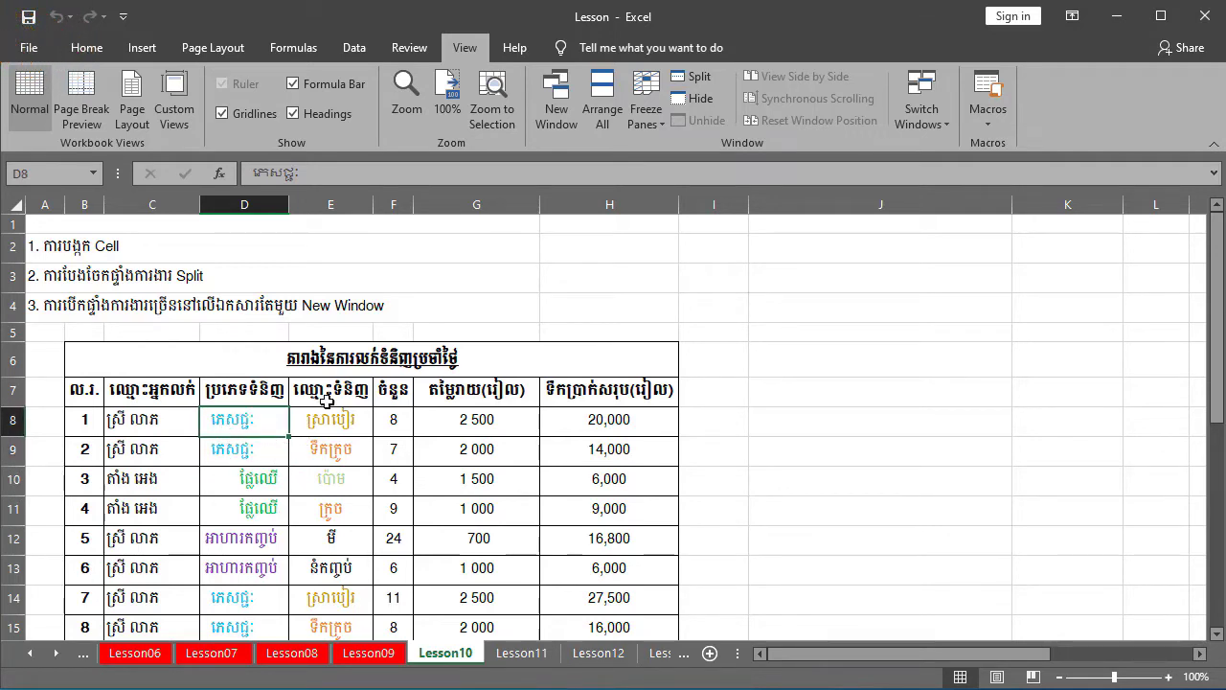
click(645, 105)
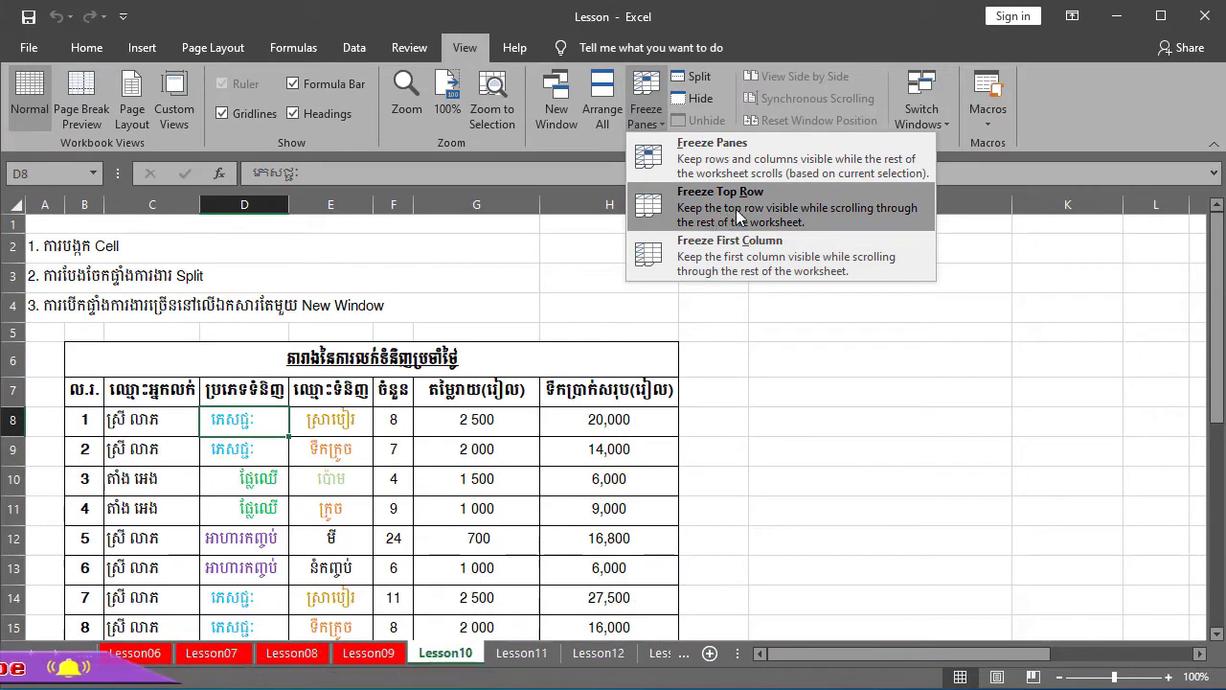
Step: Select the merged heading cell A3 and apply Freeze First Column
drag(38, 224, 903, 223)
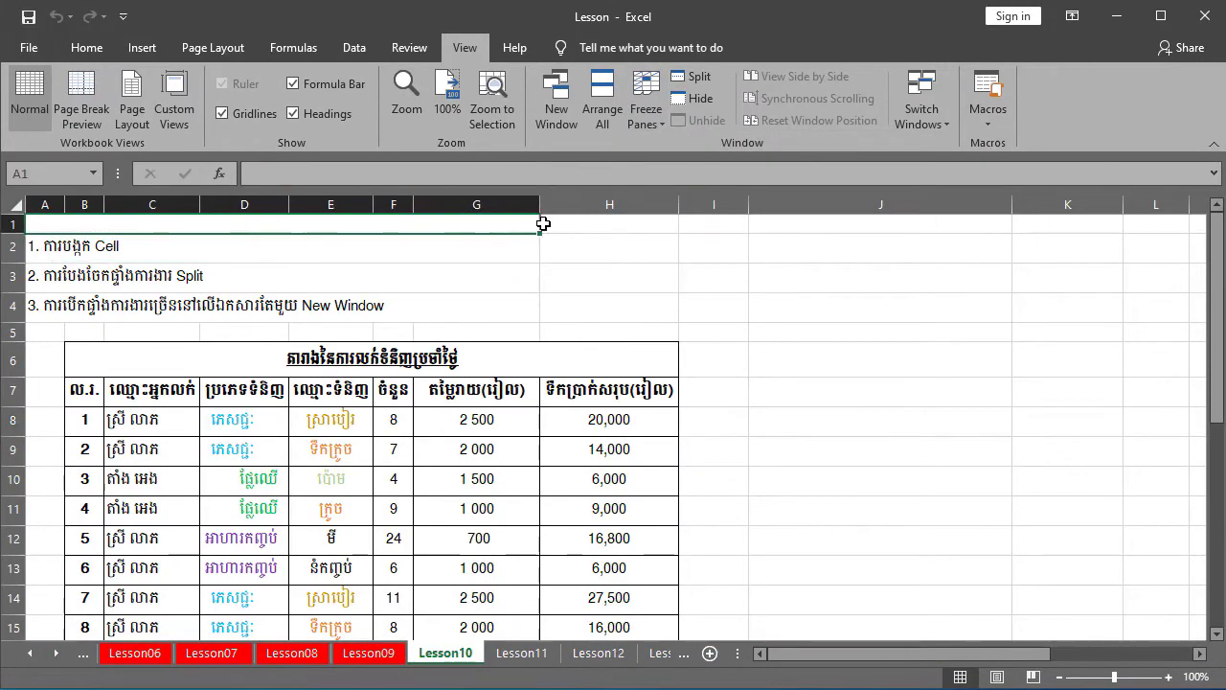
drag(903, 223, 21, 222)
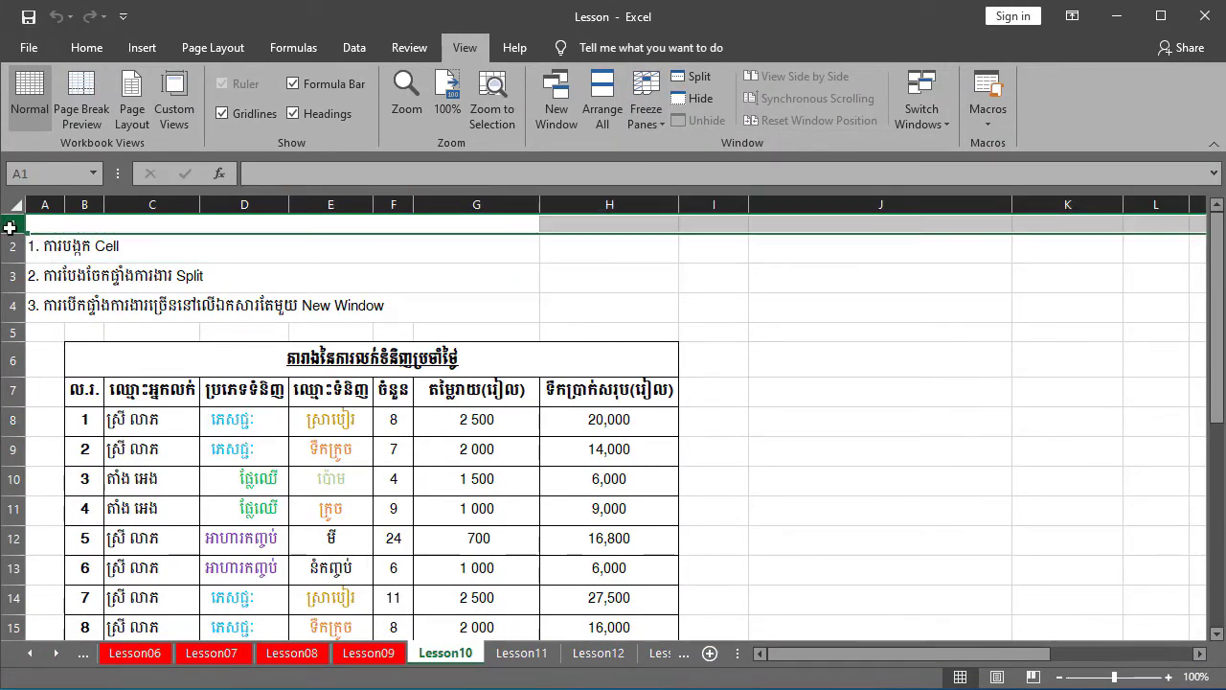
key(Down)
key(Down)
click(645, 106)
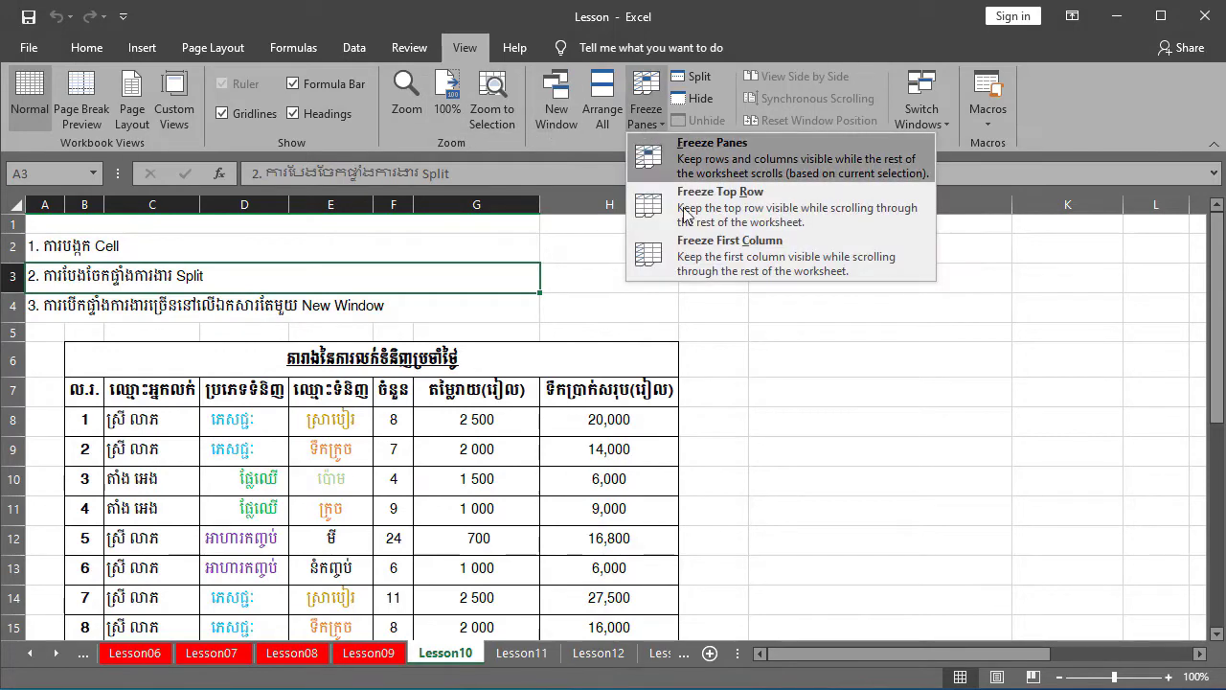
click(774, 256)
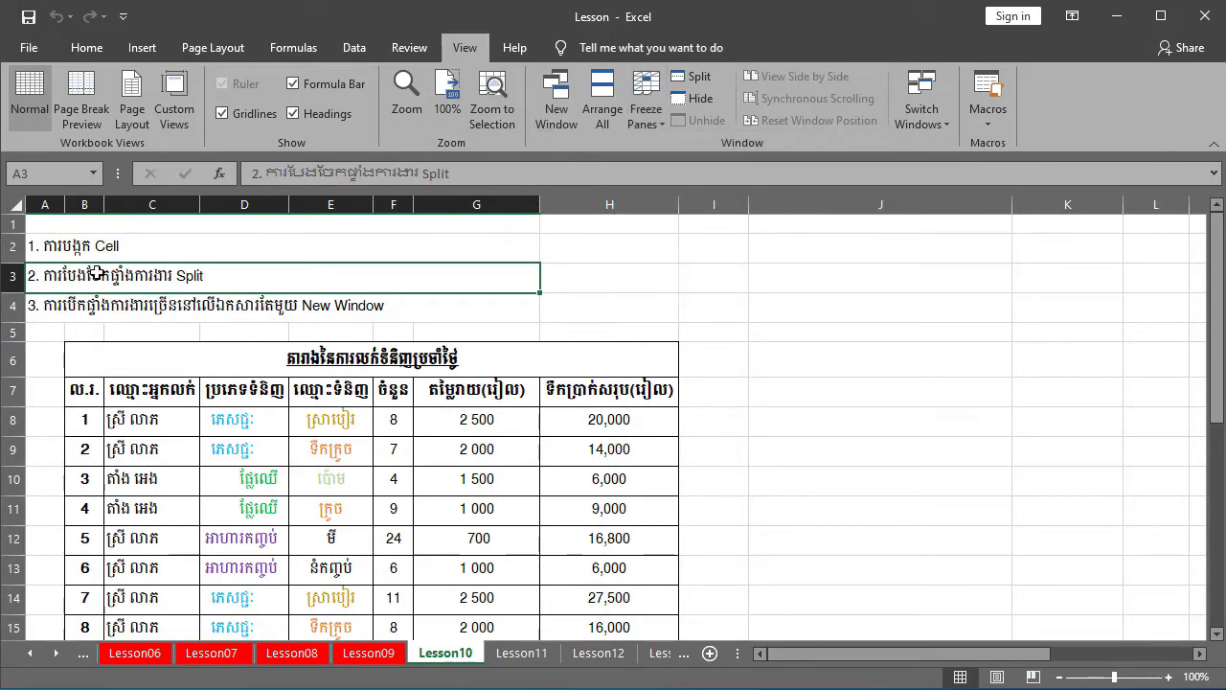
Step: Scroll the table and click cells E7, G8, G10 and G9 to check the frozen column
click(51, 204)
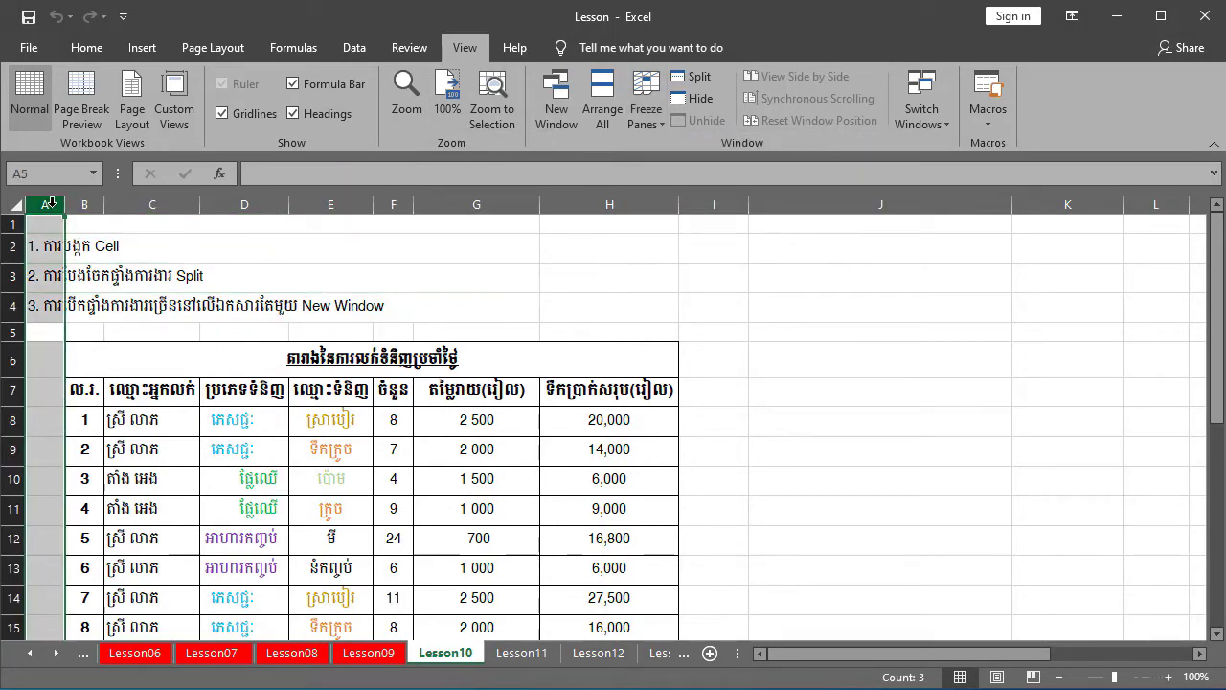
click(96, 276)
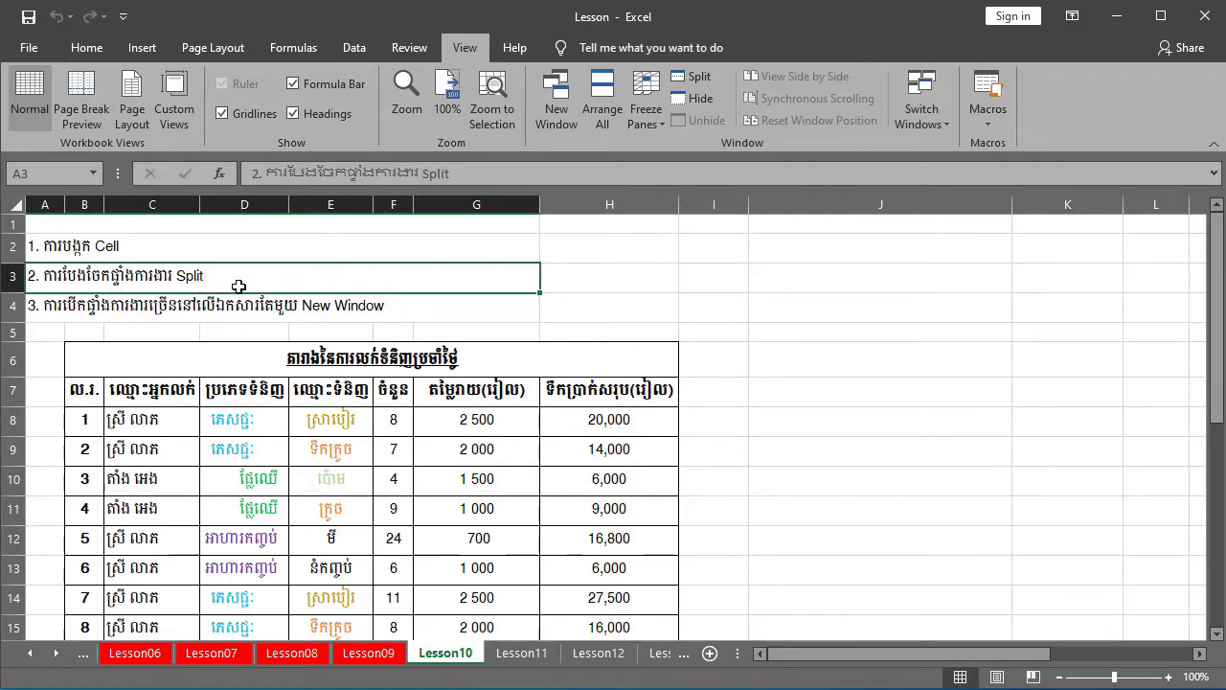
click(355, 389)
scroll(445, 417, down, 1)
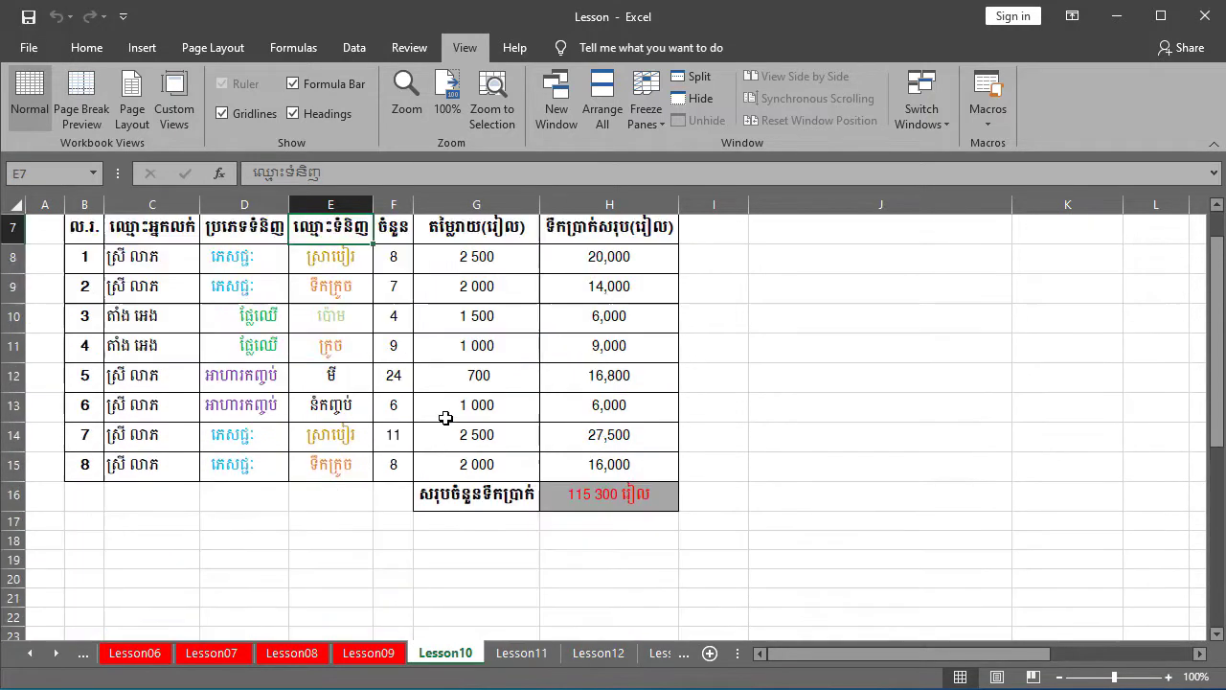
scroll(446, 392, up, 1)
scroll(463, 383, down, 2)
scroll(464, 383, up, 2)
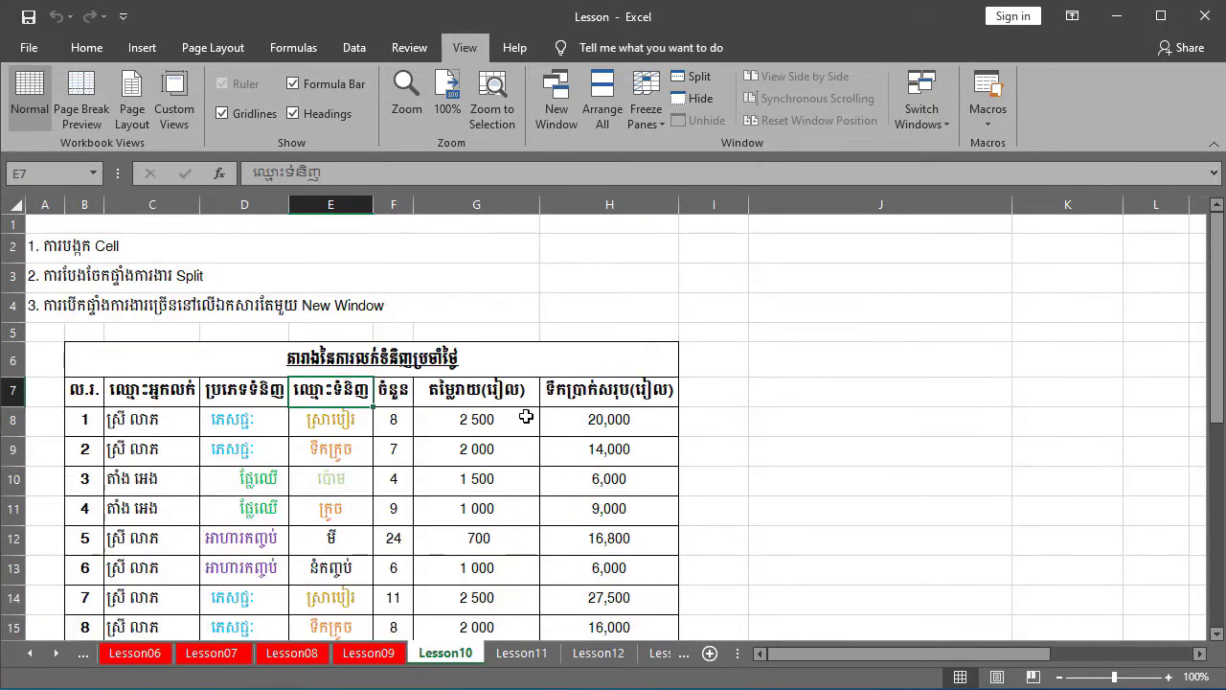
click(493, 426)
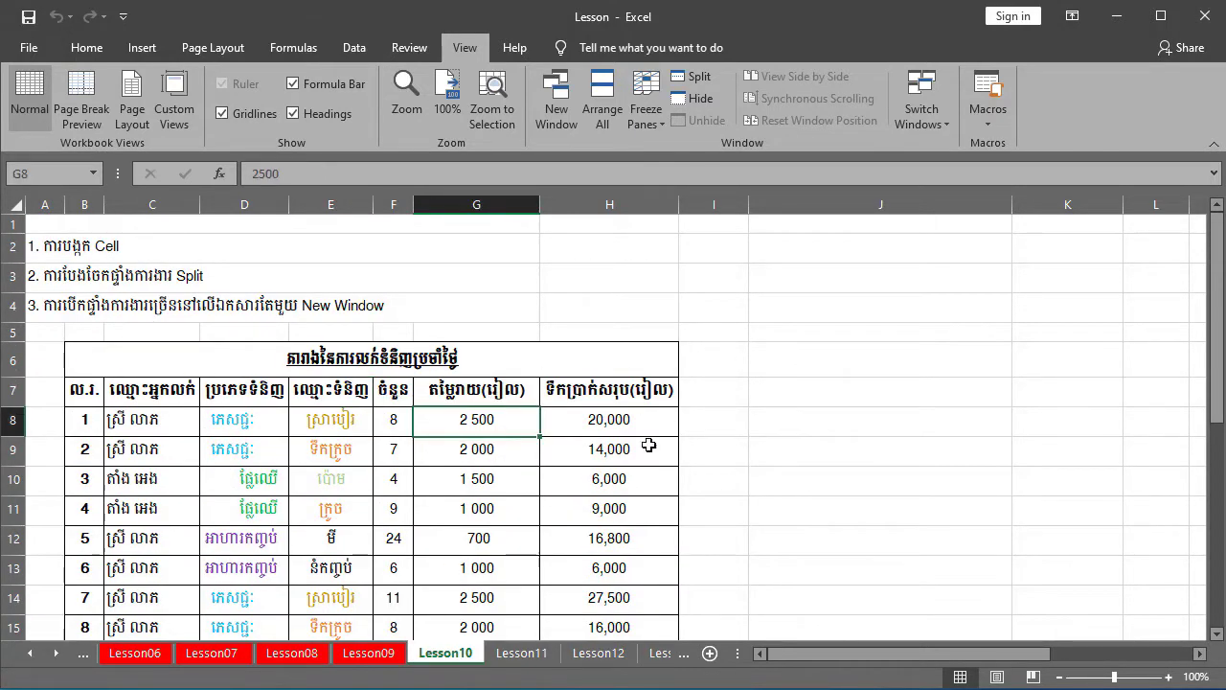
click(86, 47)
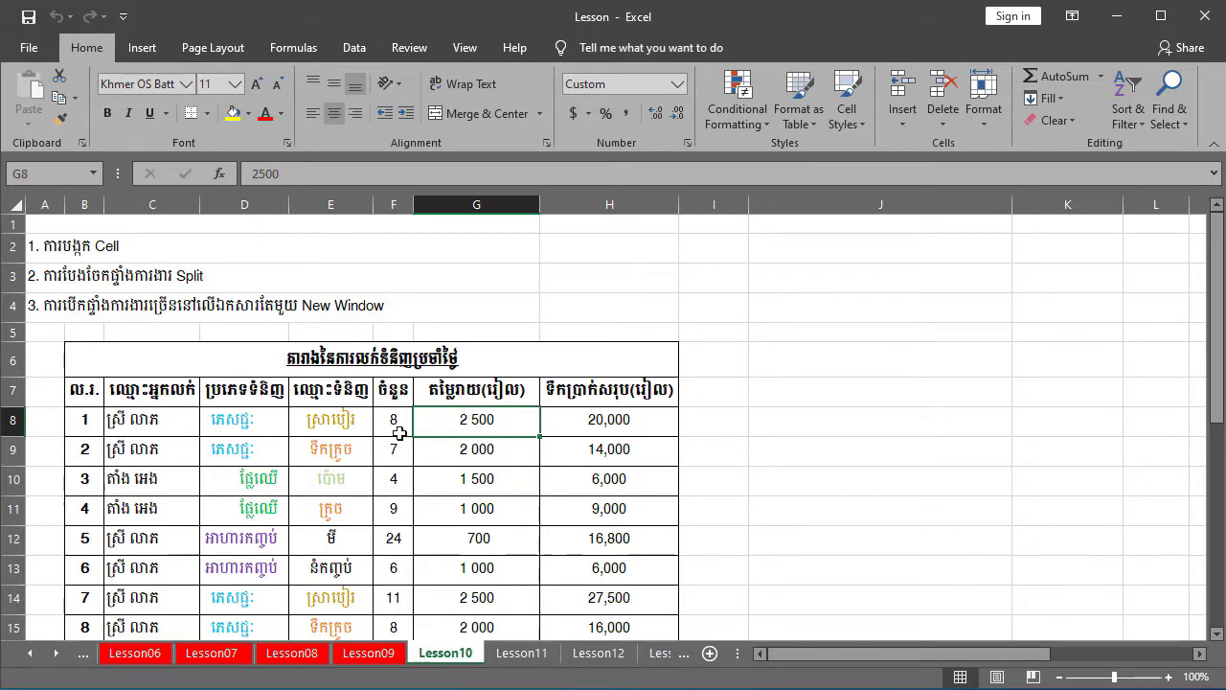
click(452, 476)
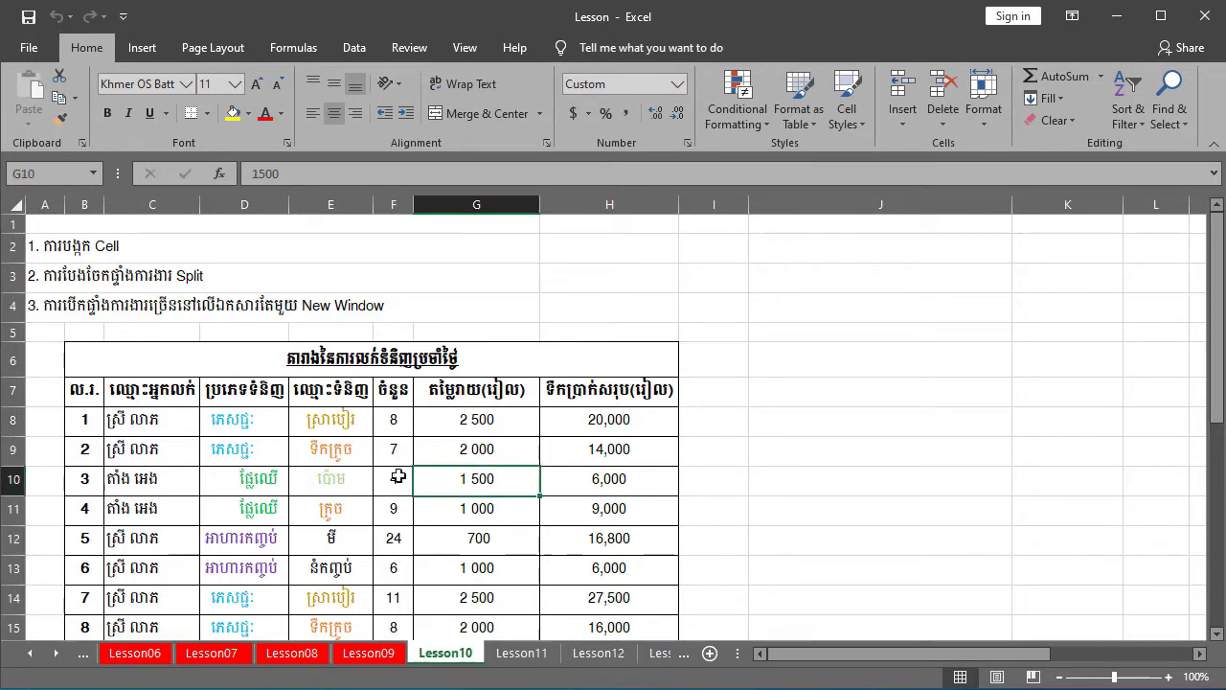
click(459, 454)
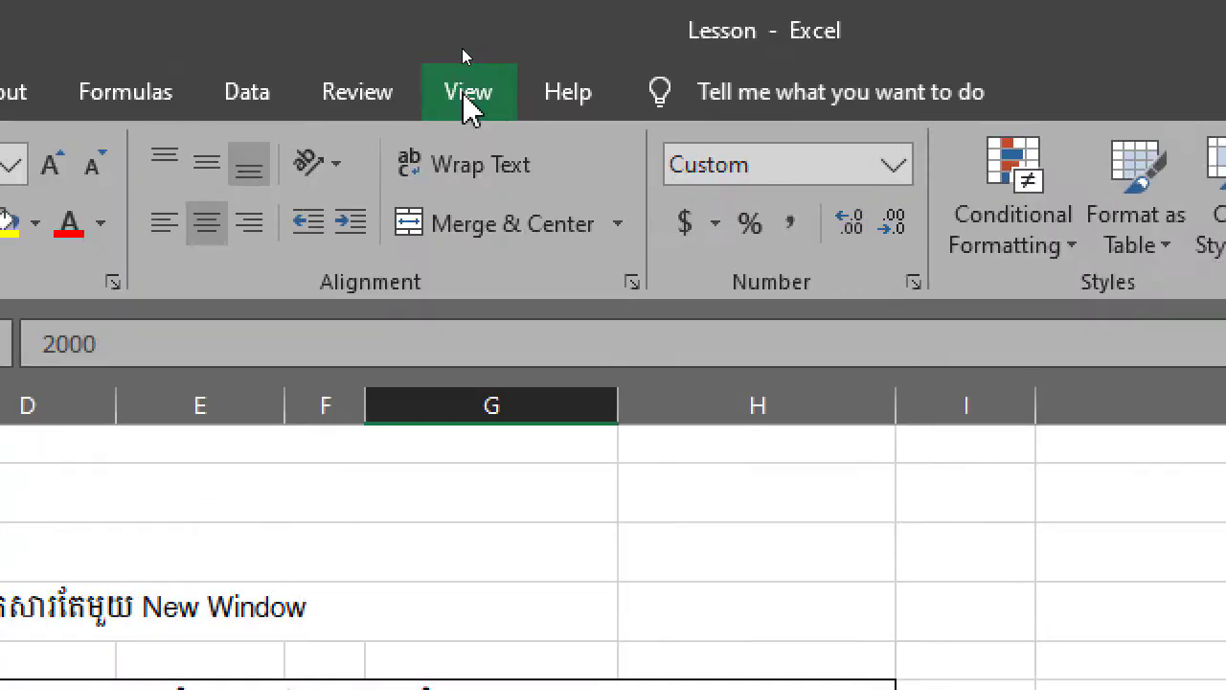
Step: Split the sheet into four panes at G9 and click cells such as D12 and J12 across the panes
click(463, 53)
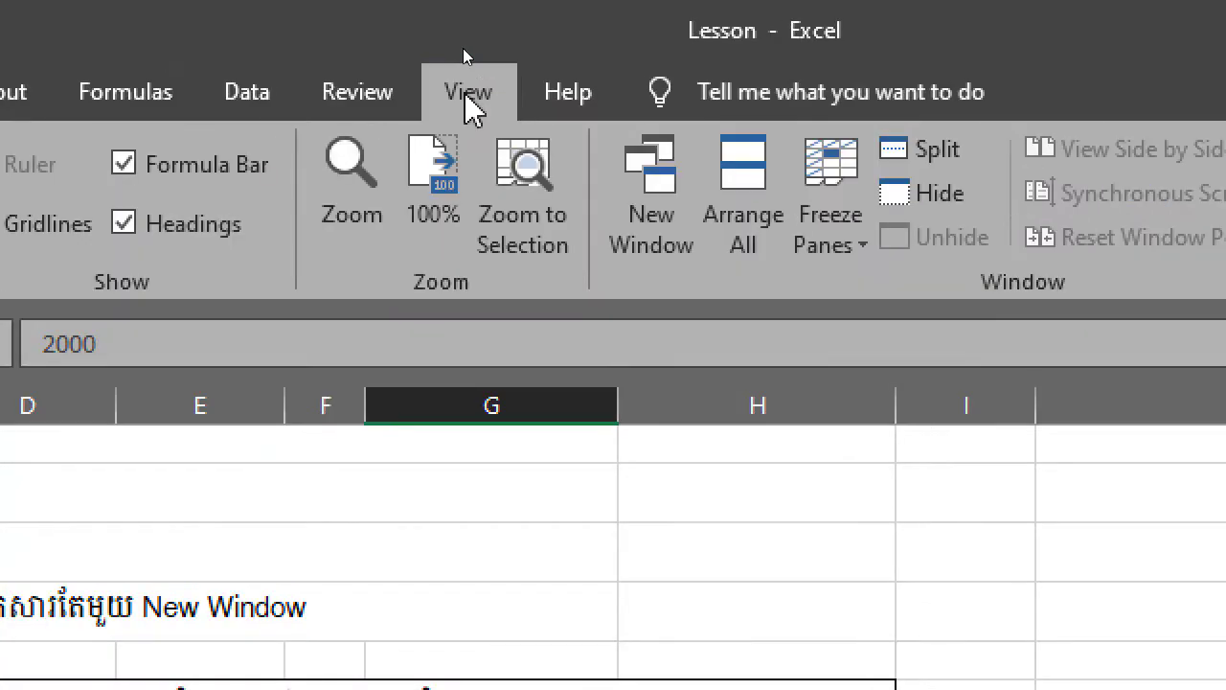
click(944, 161)
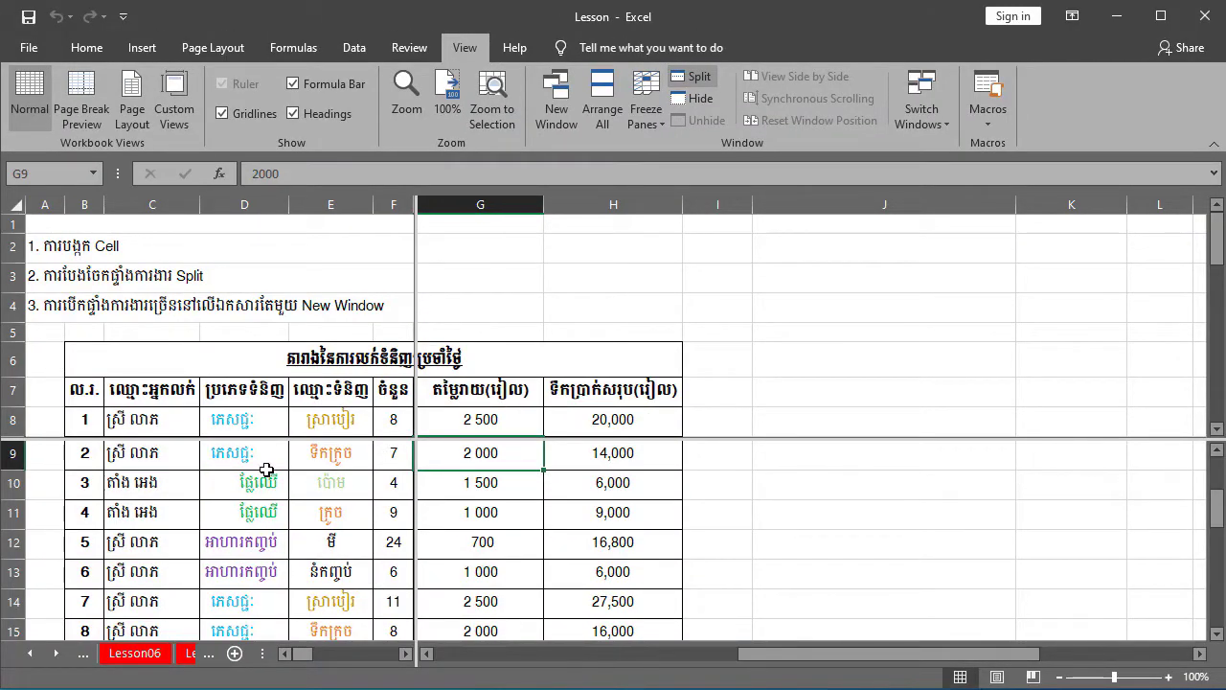
drag(873, 339, 791, 498)
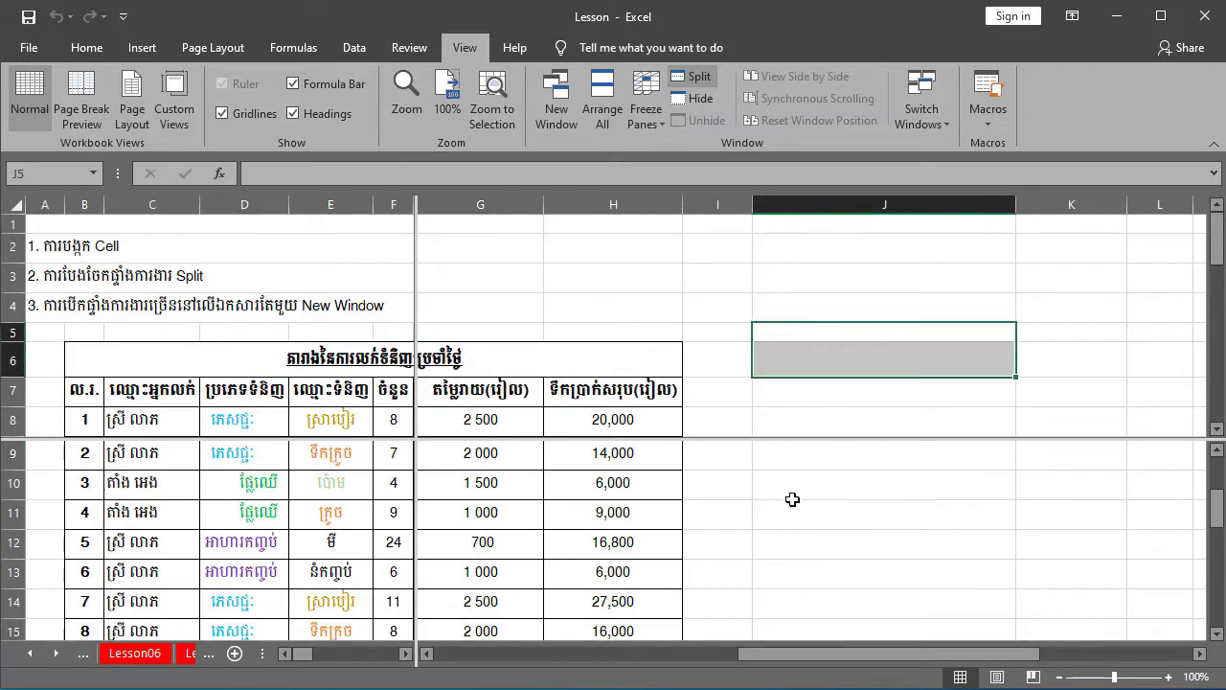
click(791, 525)
click(244, 549)
drag(170, 319, 698, 301)
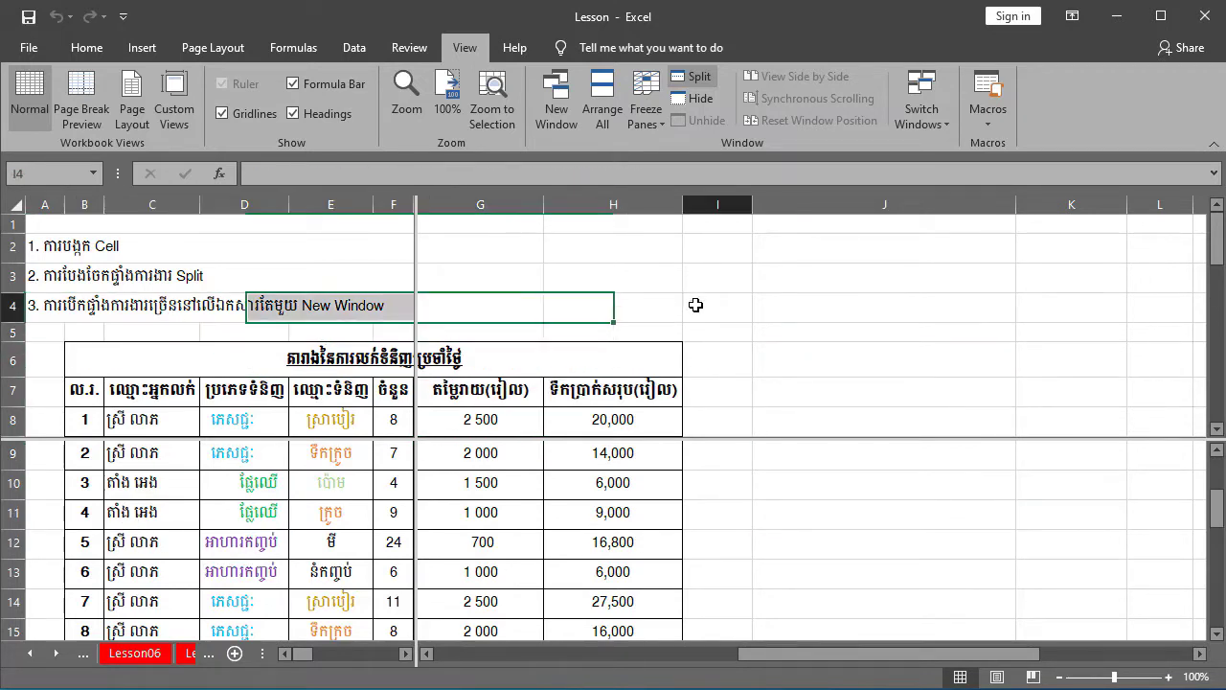
click(788, 542)
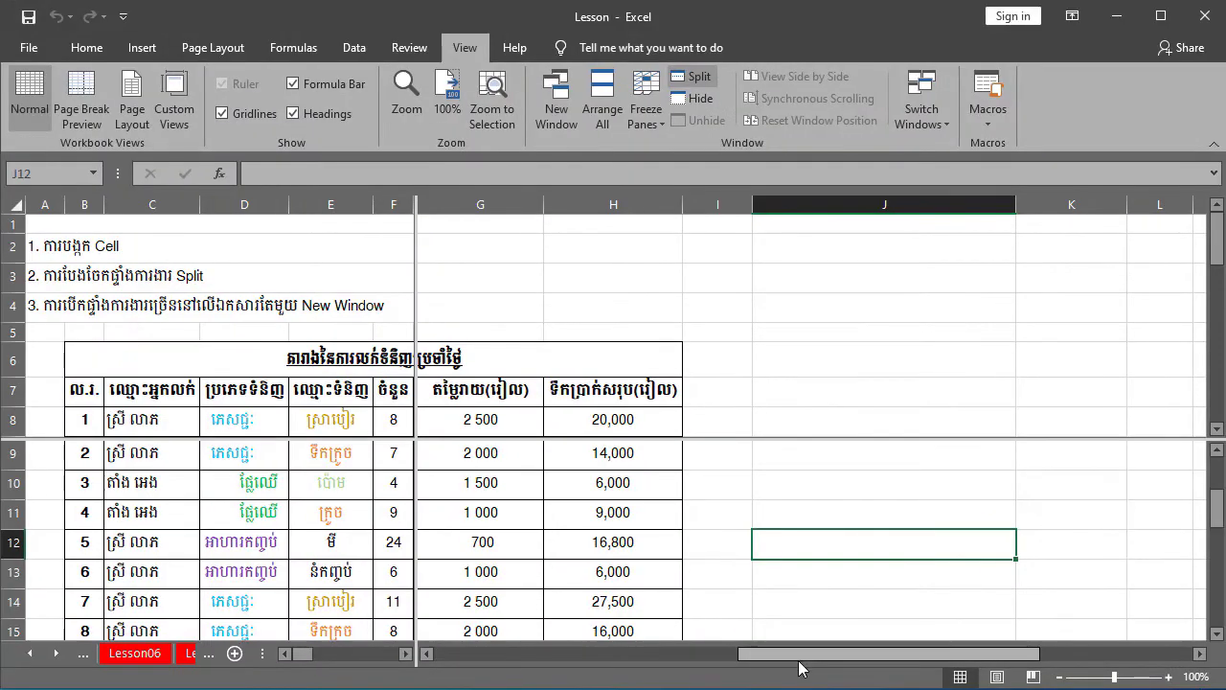
Step: Drag each pane's own scroll bars to scroll the panes independently
drag(800, 661, 472, 686)
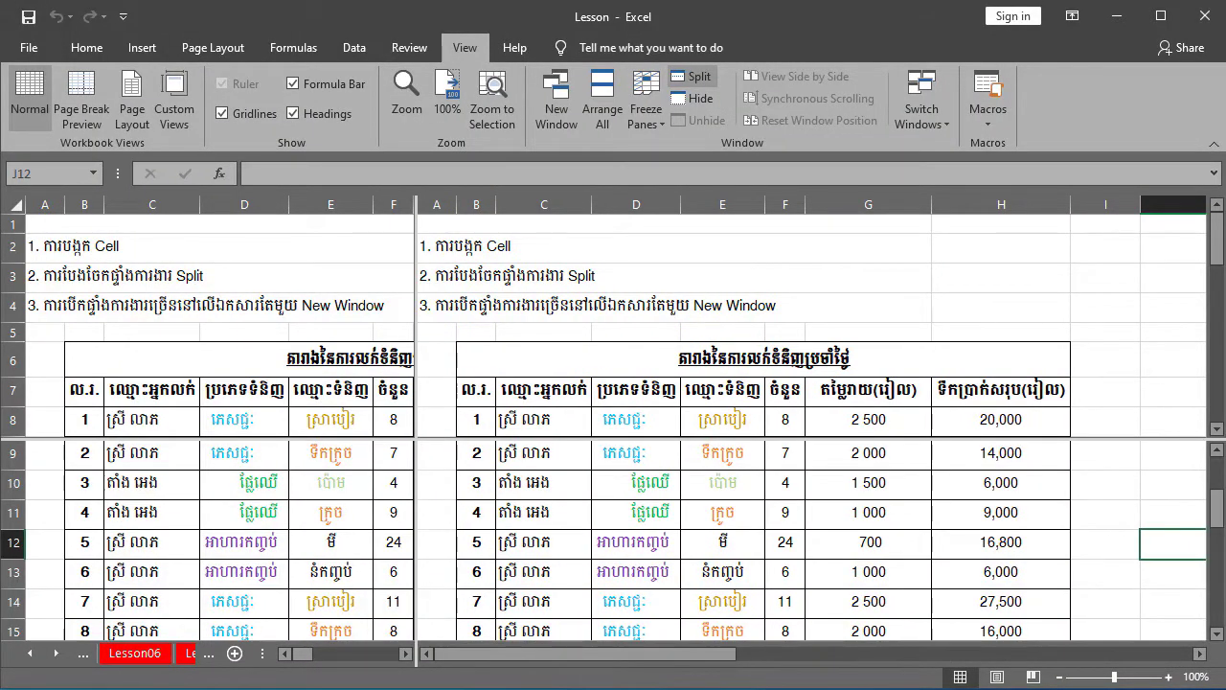
mouse_move(1217, 251)
mouse_down()
mouse_move(1216, 288)
mouse_move(1217, 230)
mouse_move(1218, 291)
mouse_up()
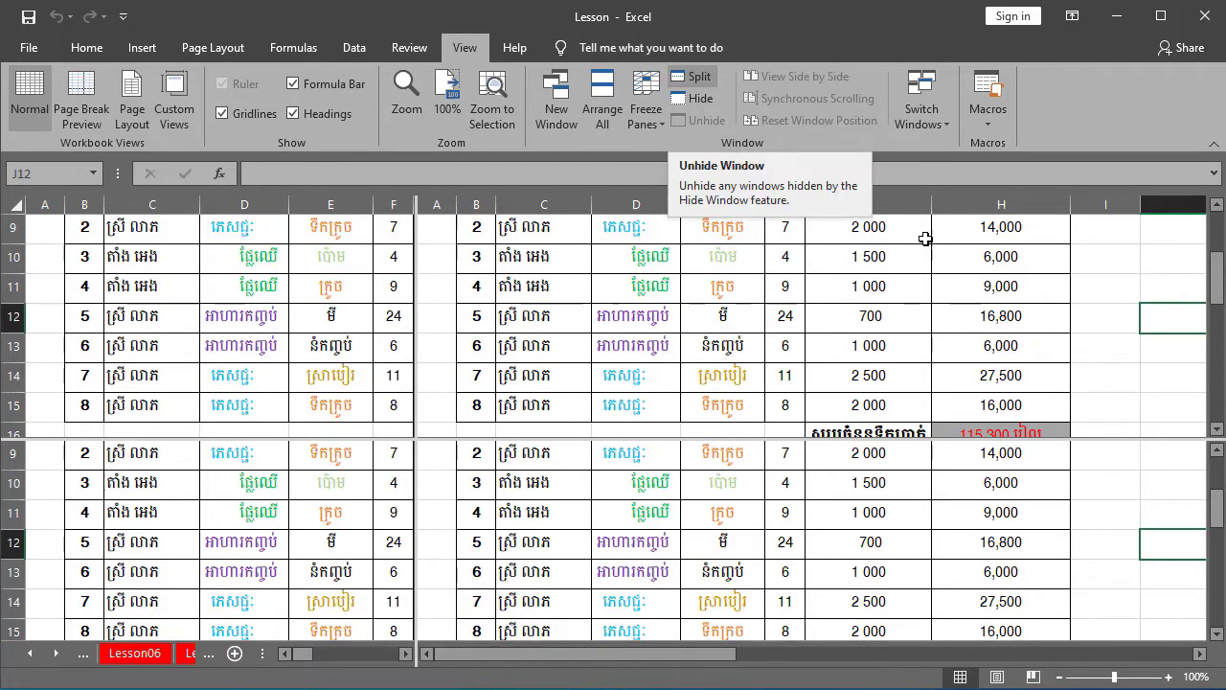
drag(1216, 292, 1151, 293)
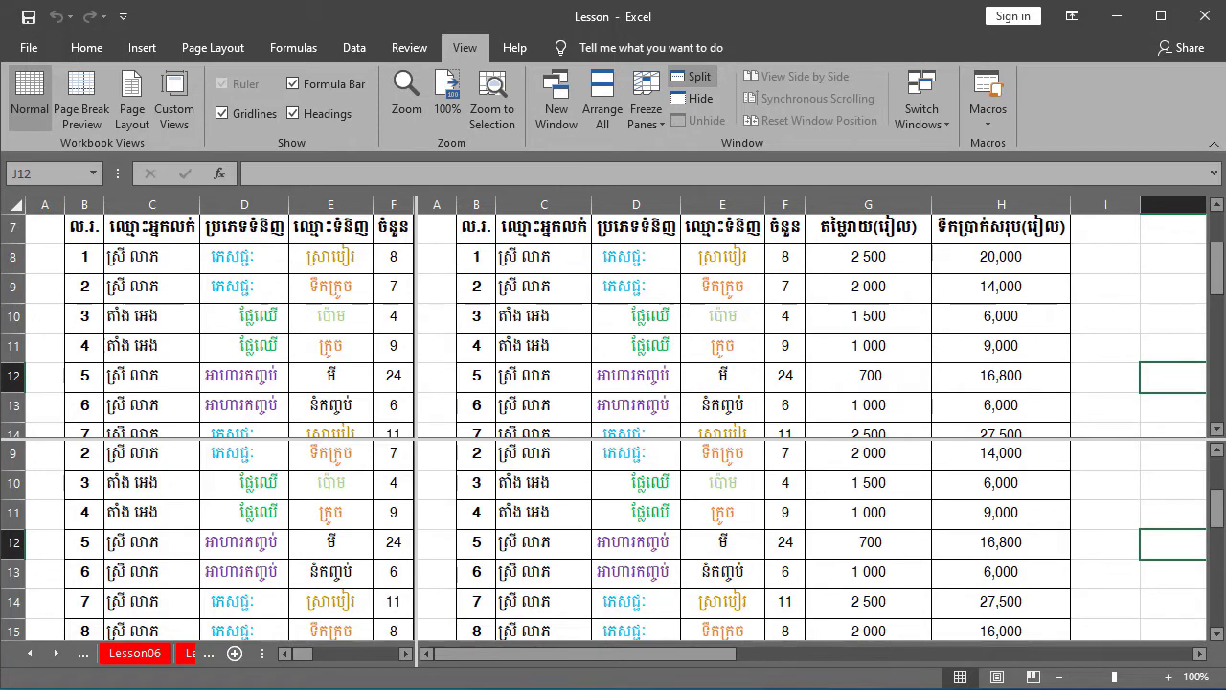
drag(1217, 513, 1216, 450)
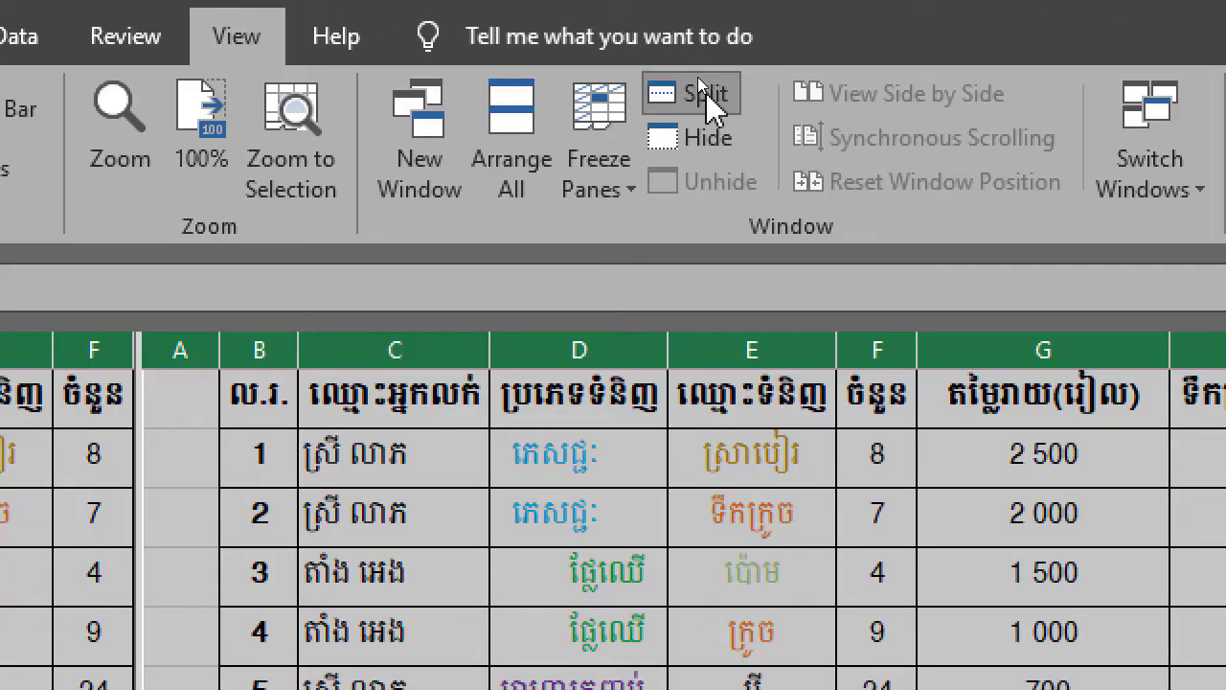
Step: Turn off Split, then select cells H12, G9, J8, H11, E9 and J7 in the single view
click(705, 91)
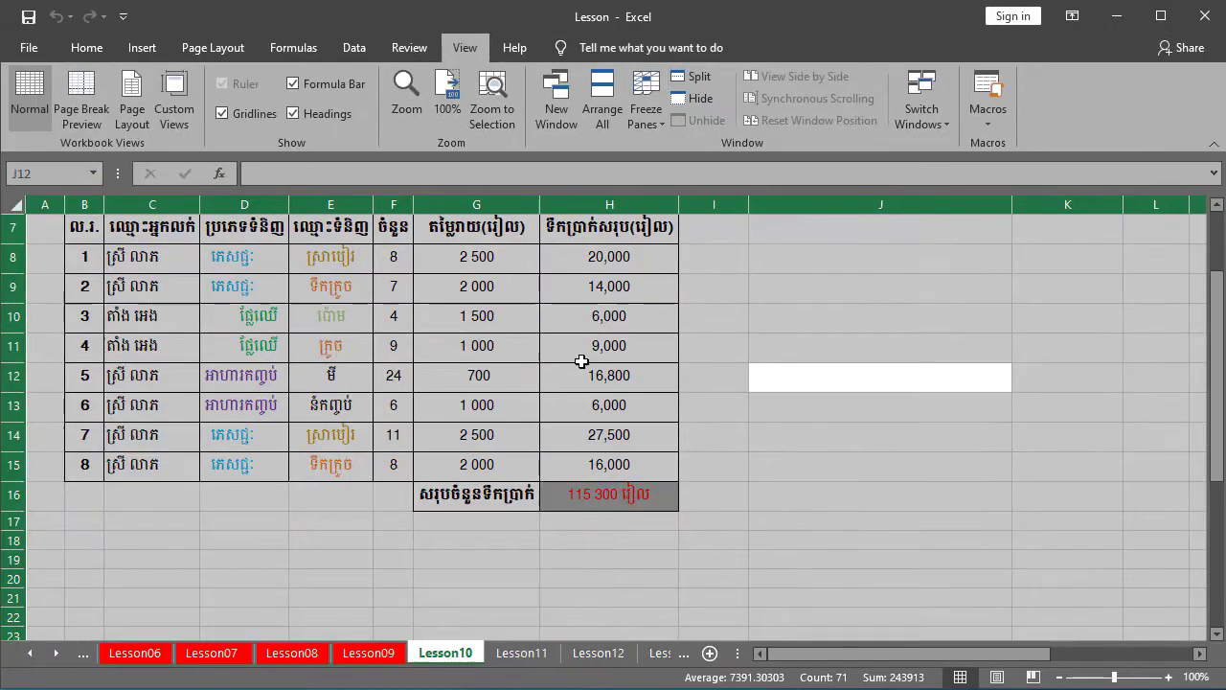
click(571, 383)
scroll(558, 325, up, 2)
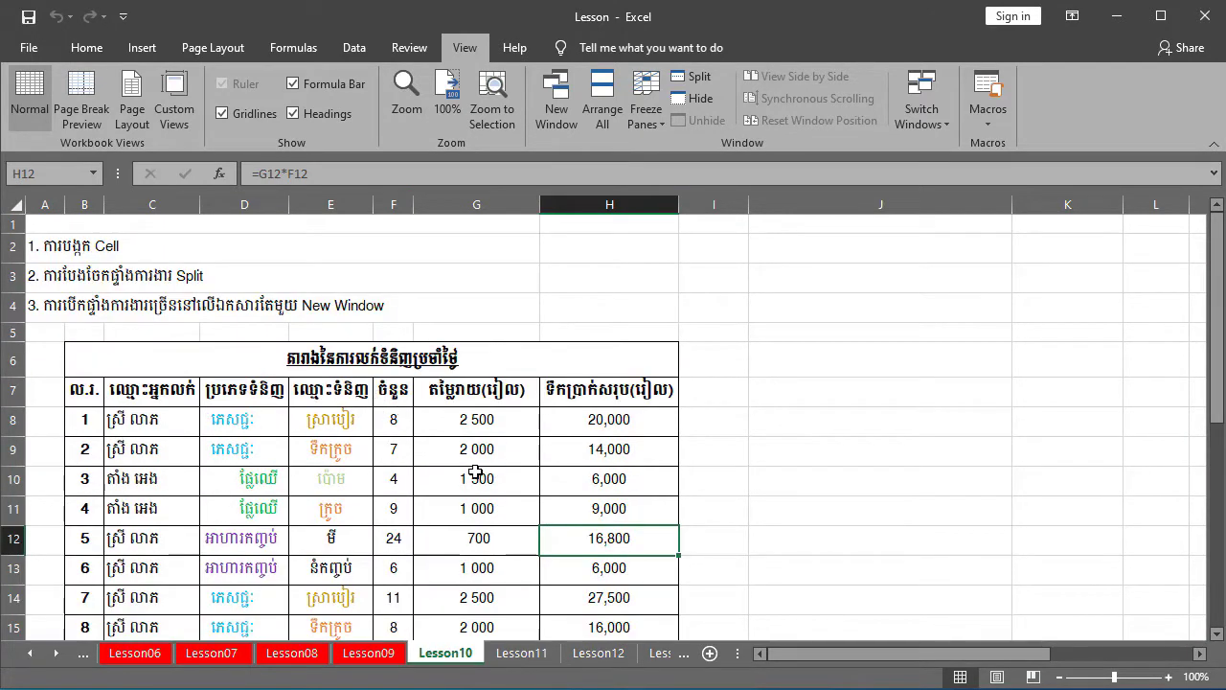
click(85, 305)
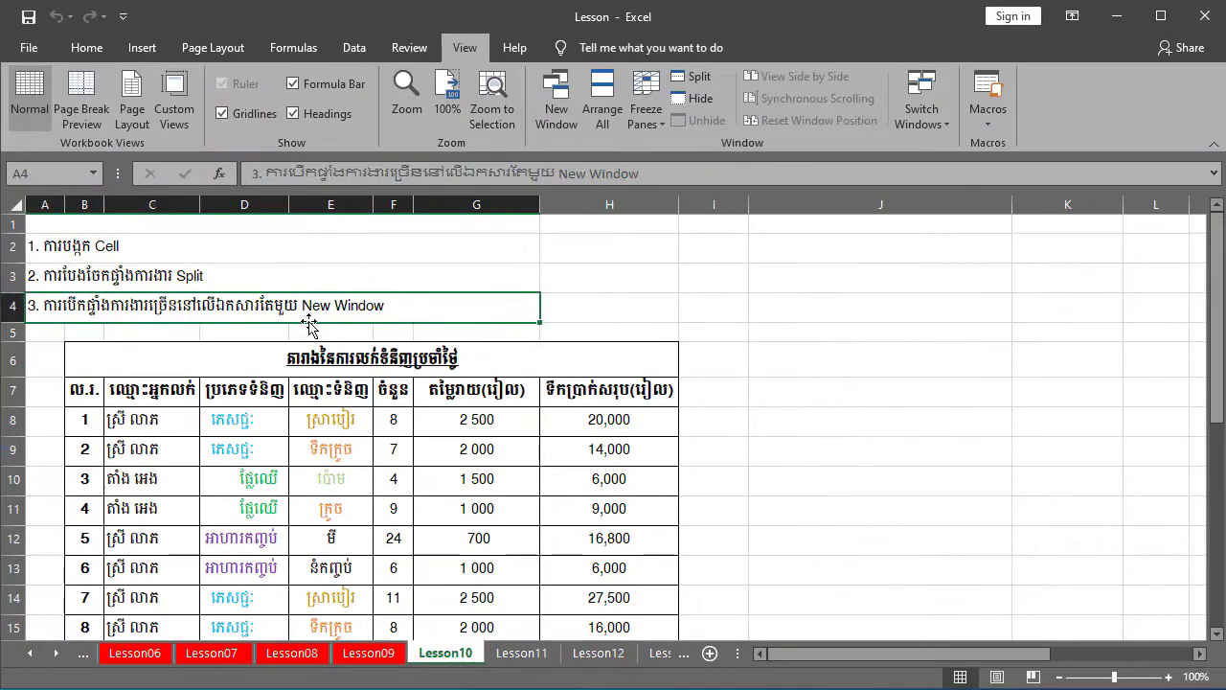
click(508, 458)
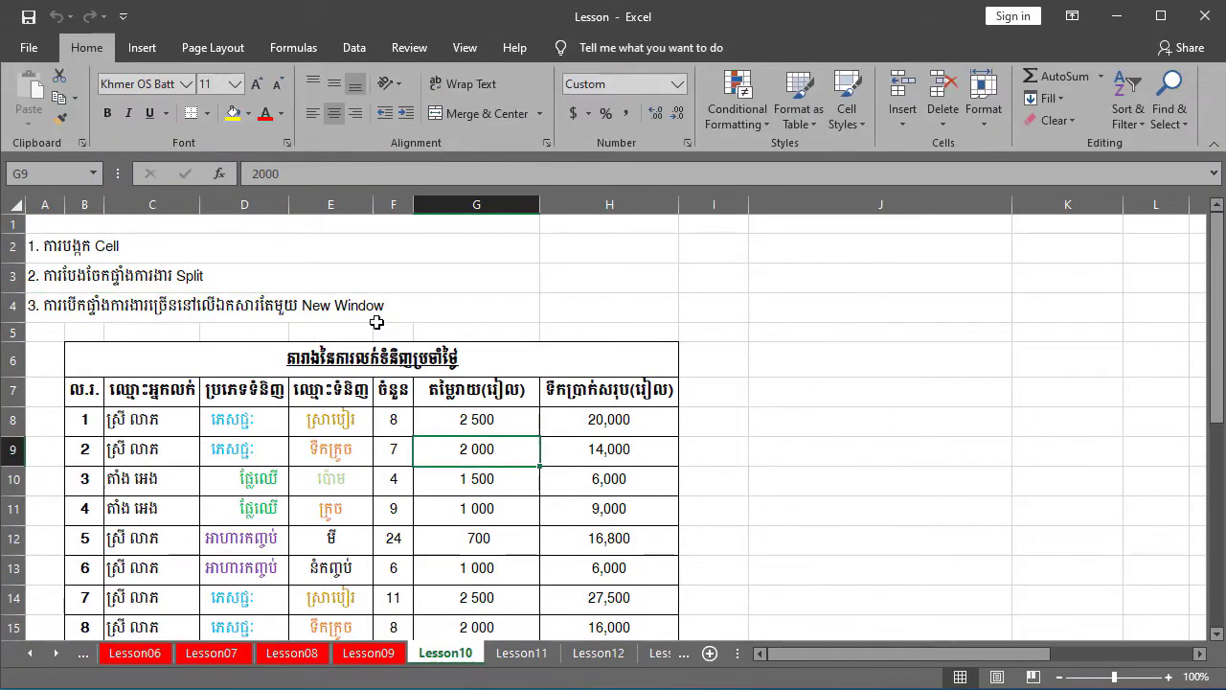
click(685, 435)
click(565, 509)
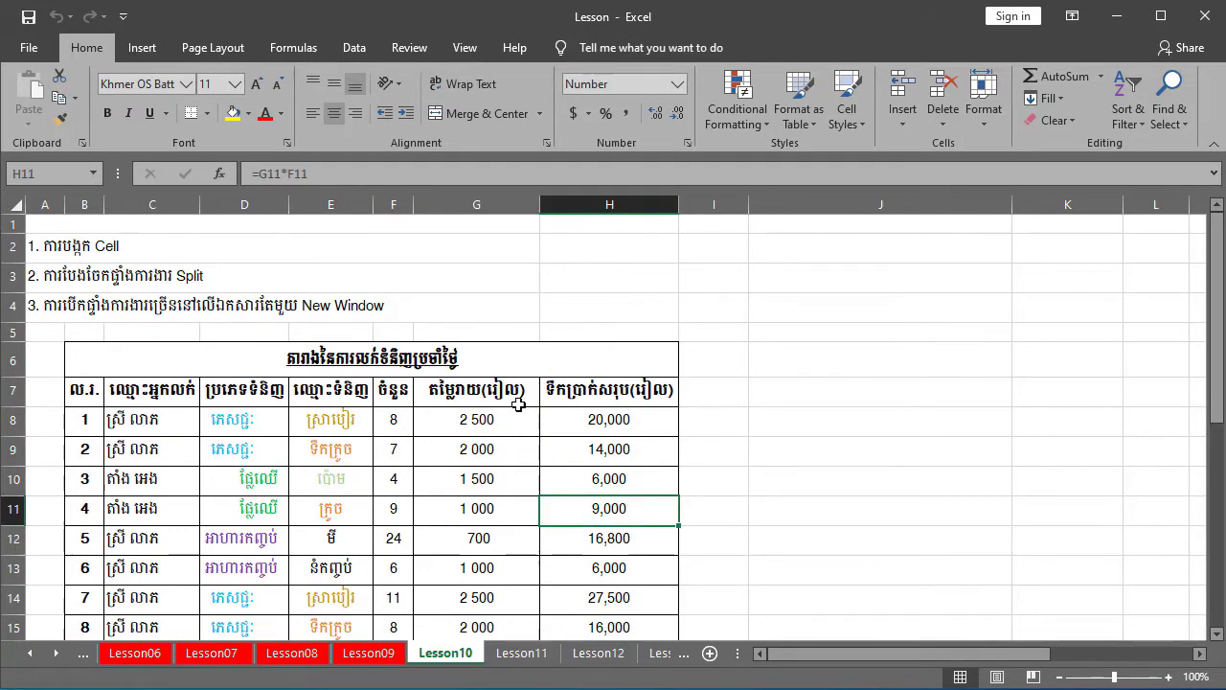
click(330, 458)
click(767, 397)
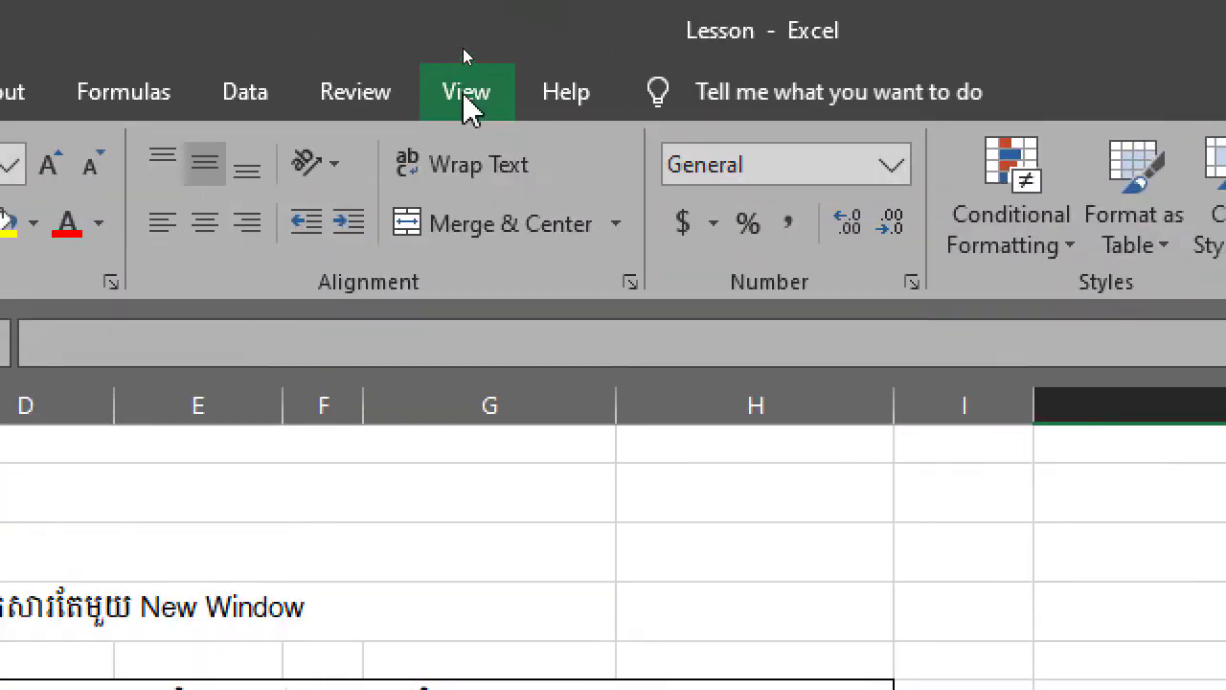
Step: Open a New Window of the workbook and place the two windows in the left and right halves
click(463, 50)
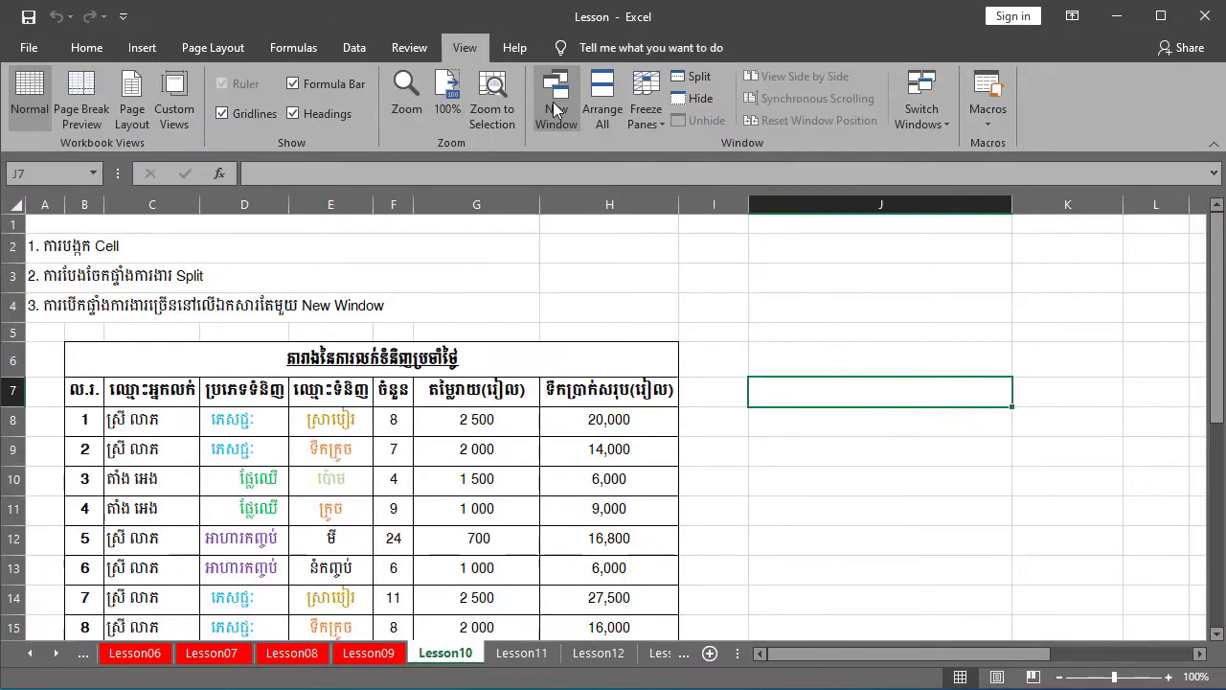
click(556, 102)
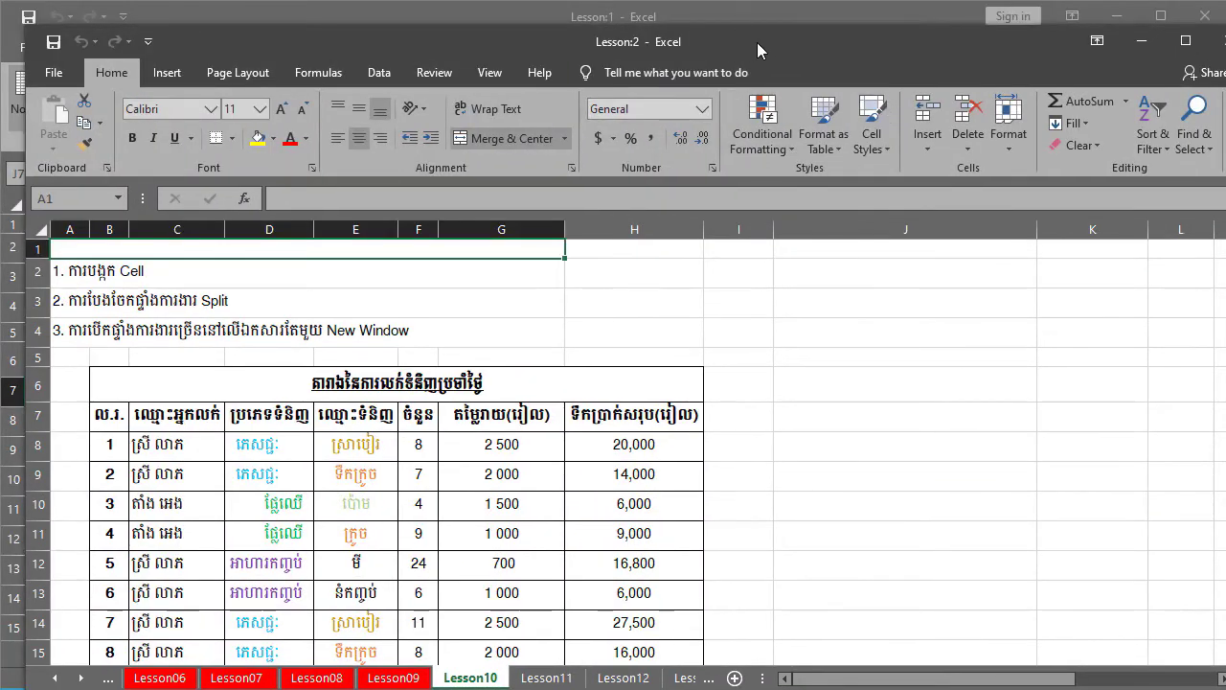
mouse_move(757, 42)
mouse_down()
mouse_move(677, 194)
mouse_move(736, 12)
mouse_up()
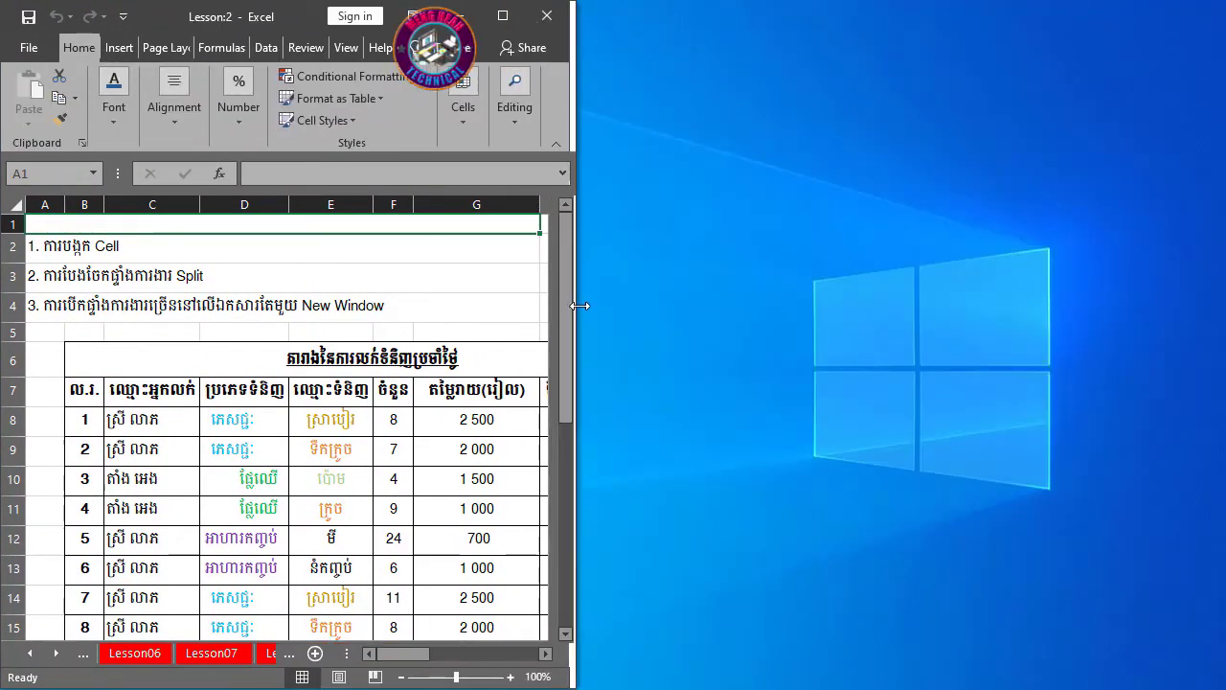
drag(1071, 291, 574, 295)
click(805, 660)
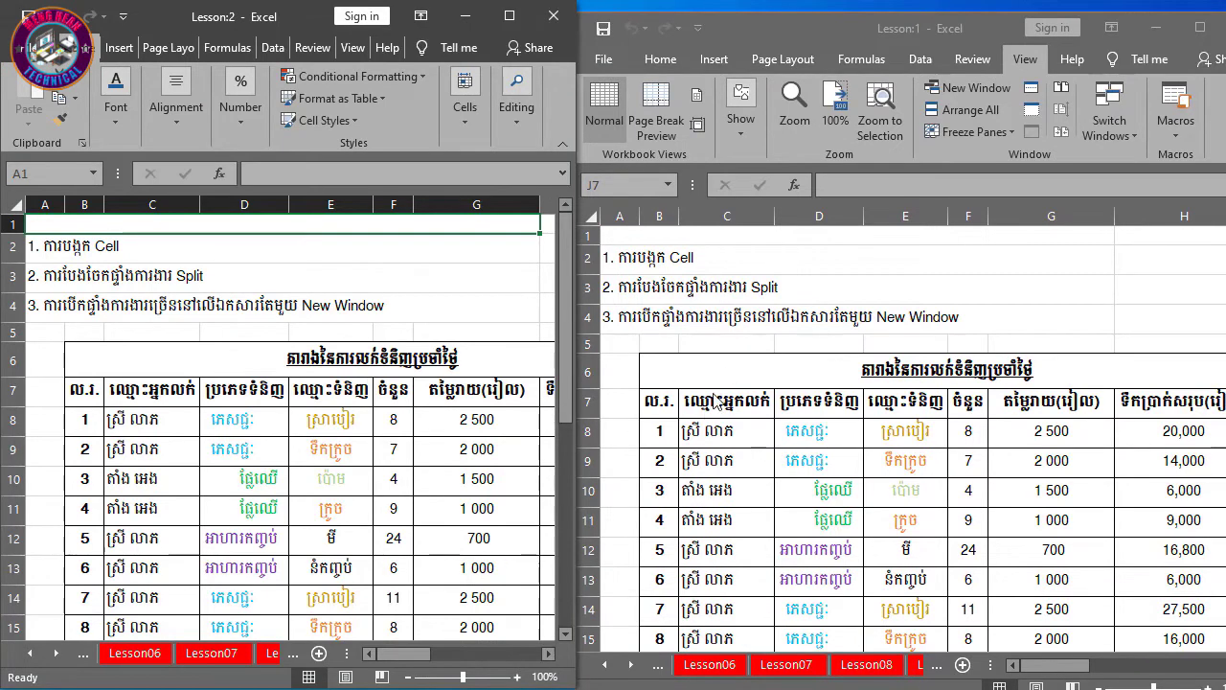
Step: Select G5 in the left window and scroll both windows through the sales table
click(431, 331)
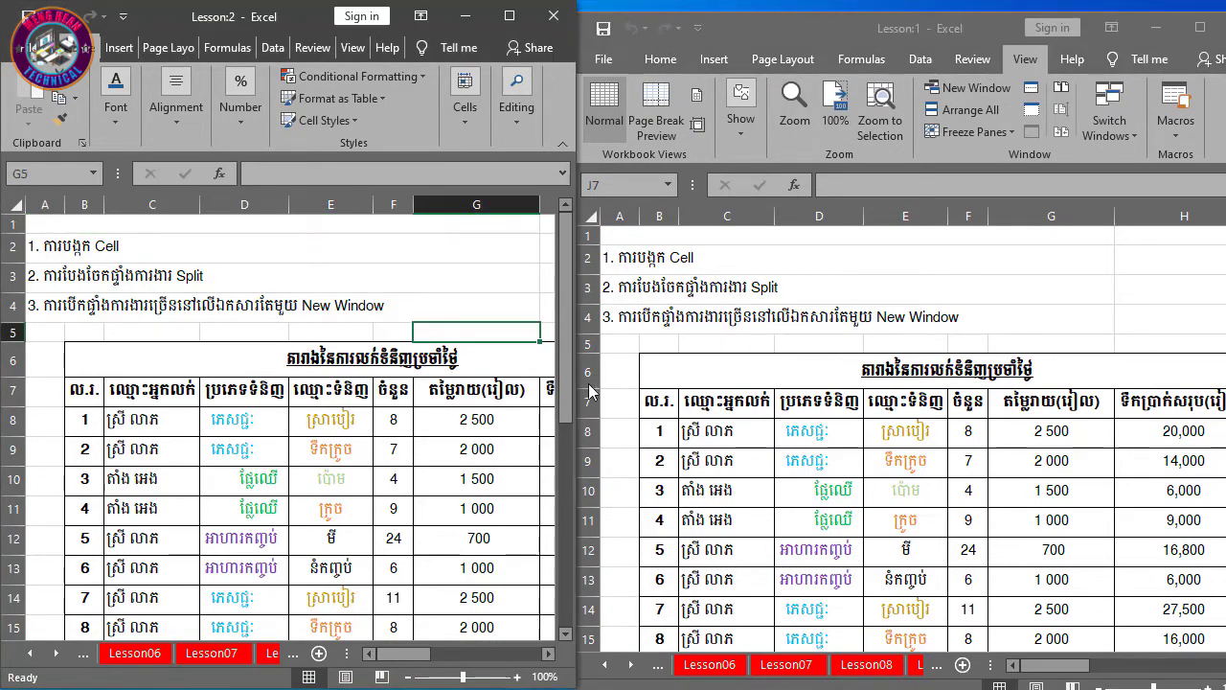
scroll(435, 460, down, 4)
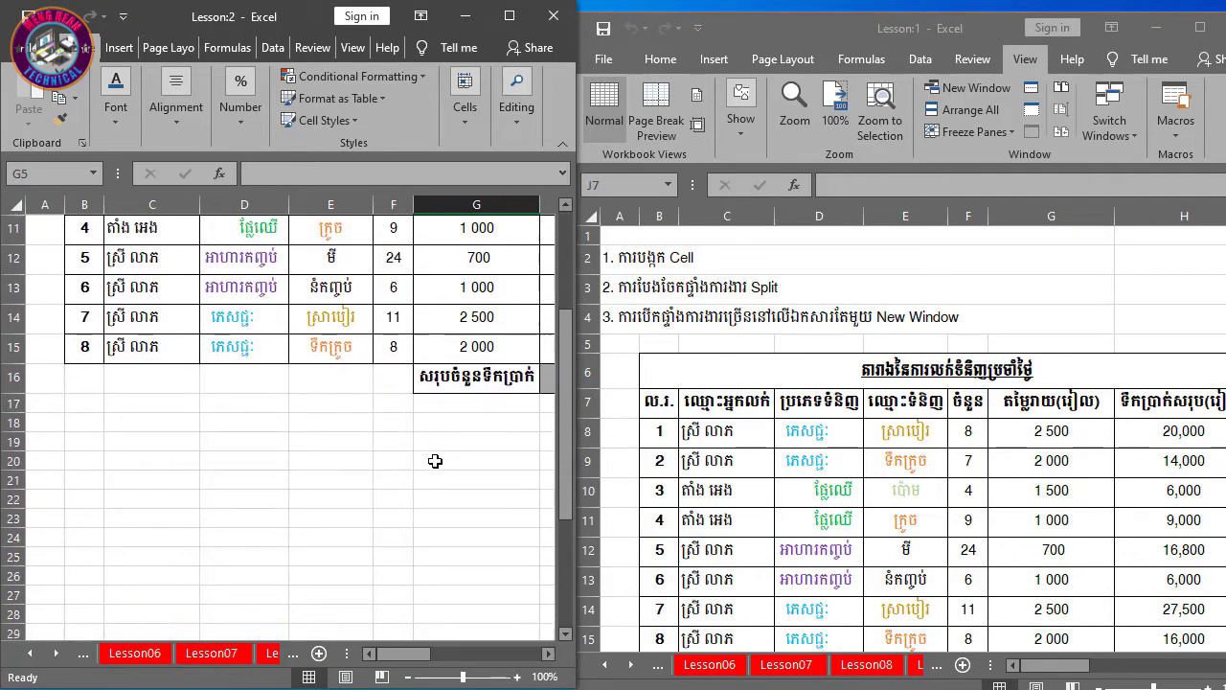
click(804, 441)
scroll(805, 439, down, 4)
scroll(802, 432, down, 1)
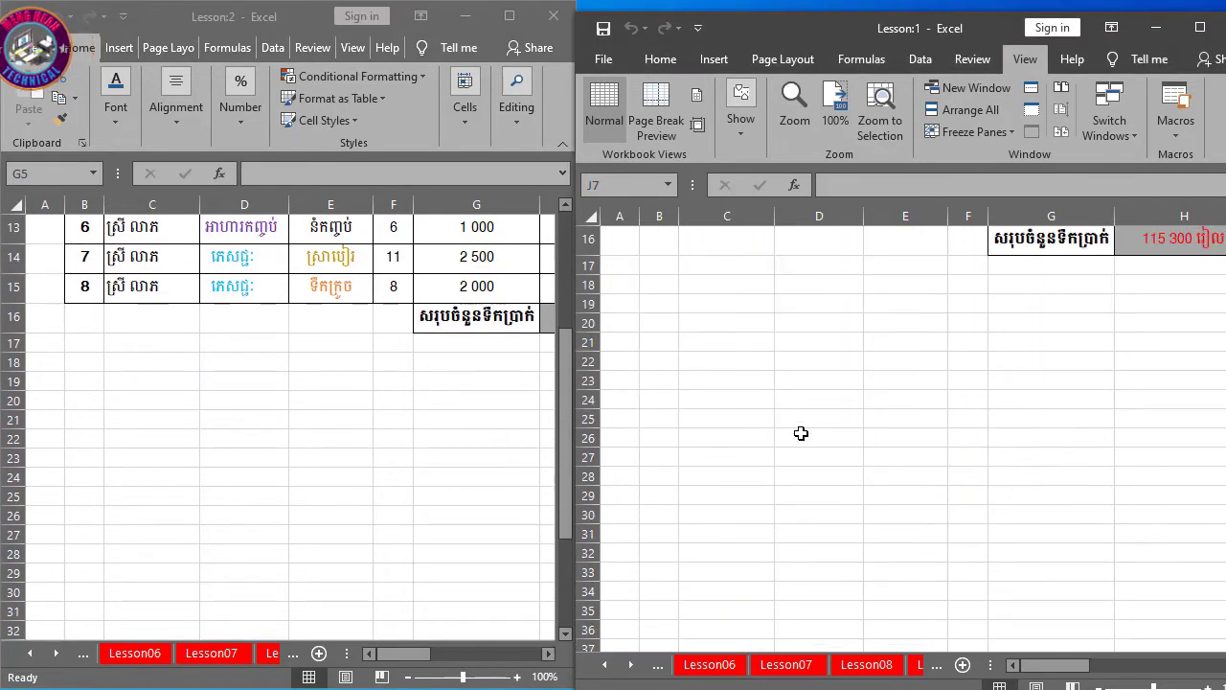
scroll(801, 432, up, 1)
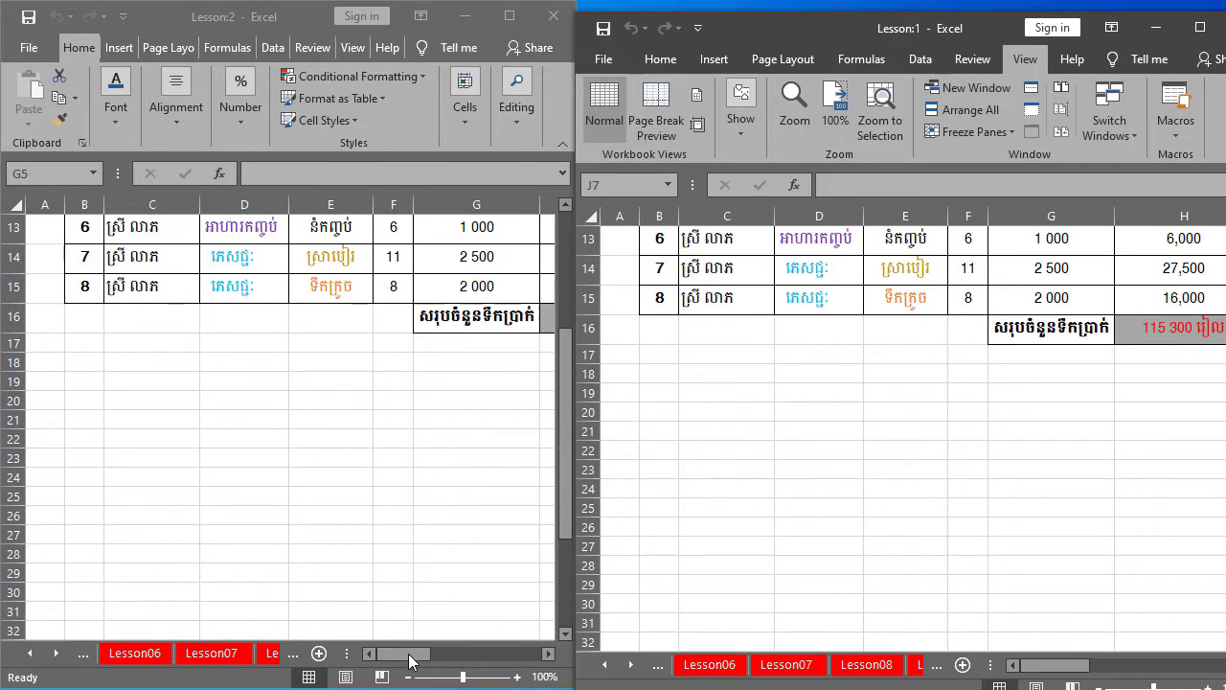
drag(409, 661, 444, 661)
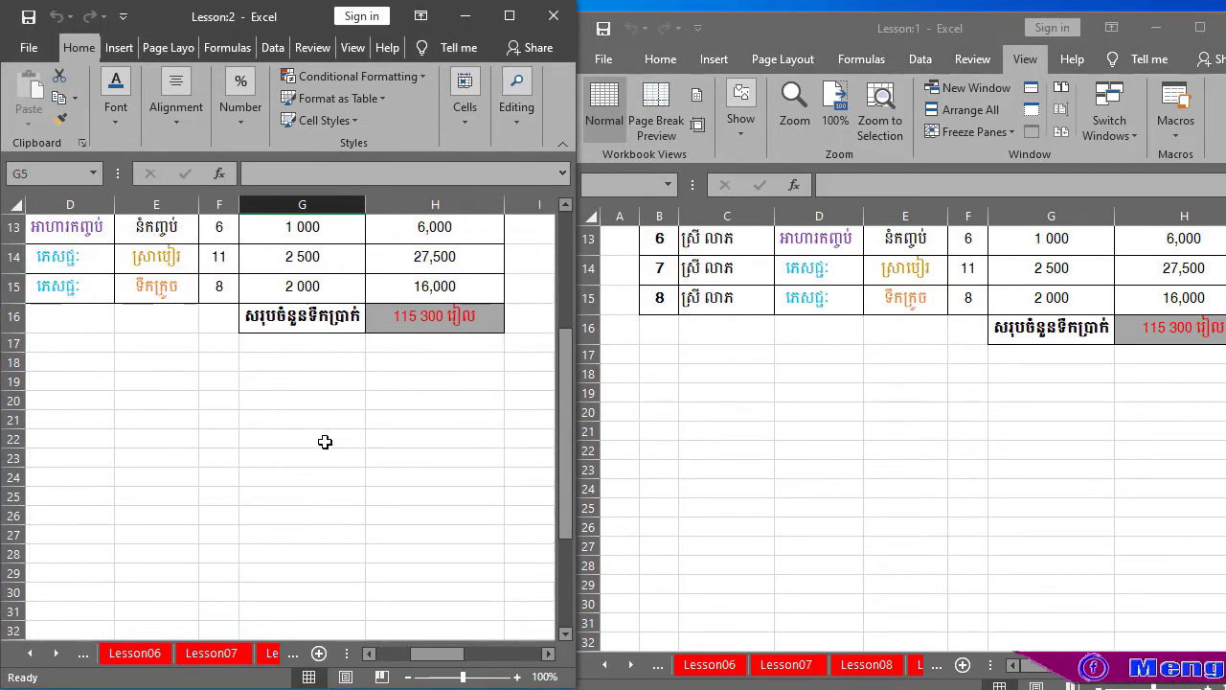
Step: Type 'Thank for watching my' into G22 of the left window, then erase its last characters
click(325, 442)
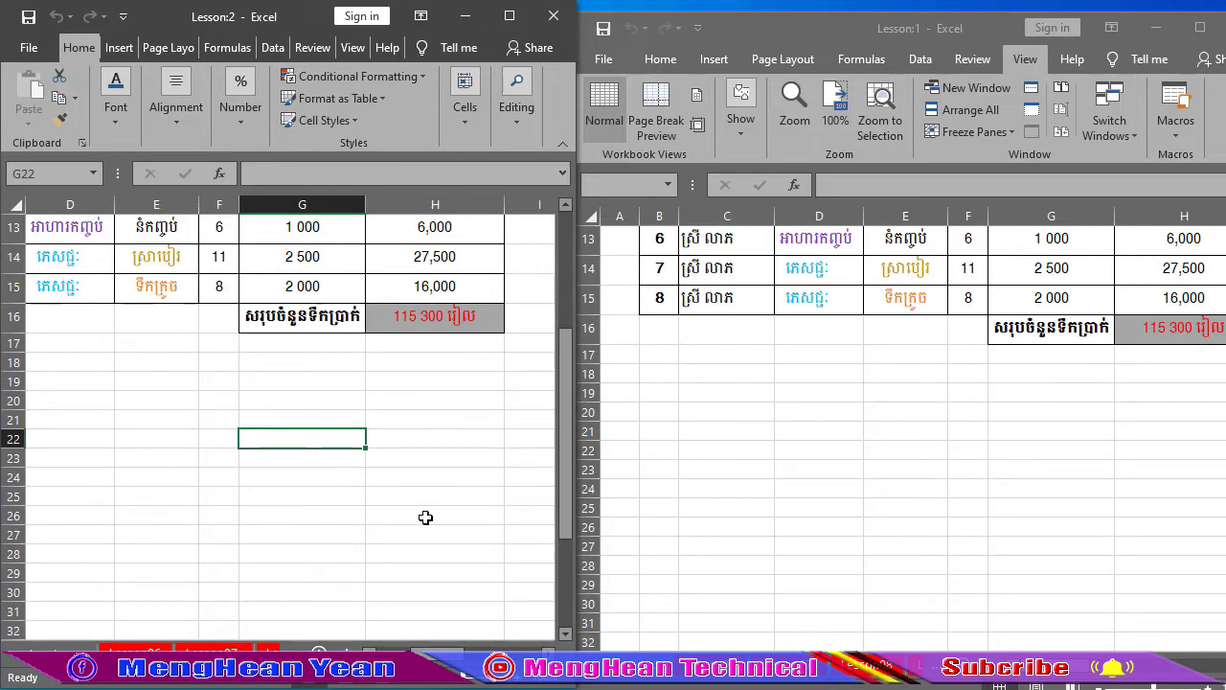
text(Thank)
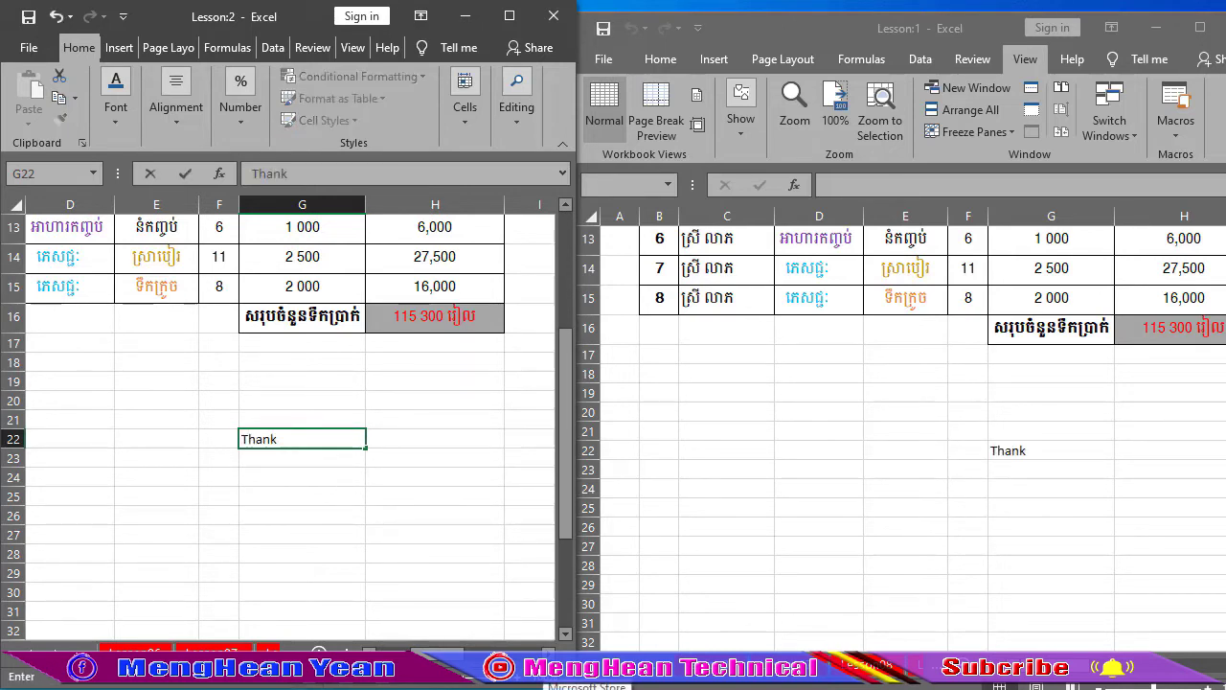
text( for watching)
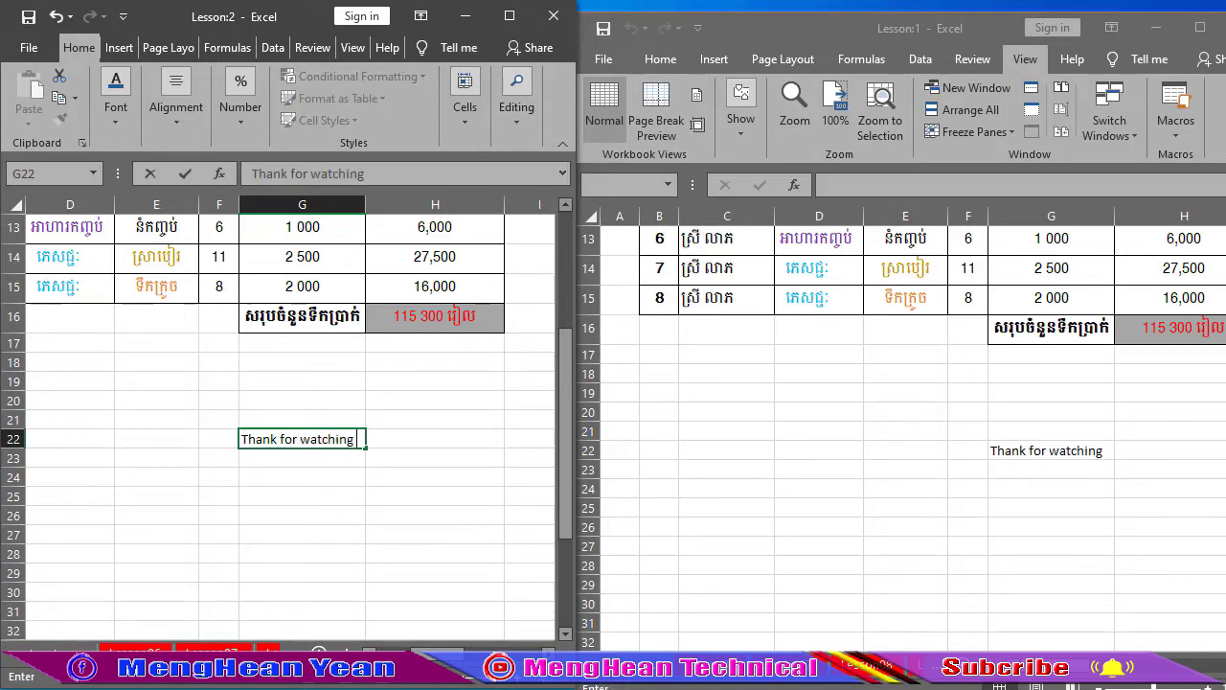
text( my)
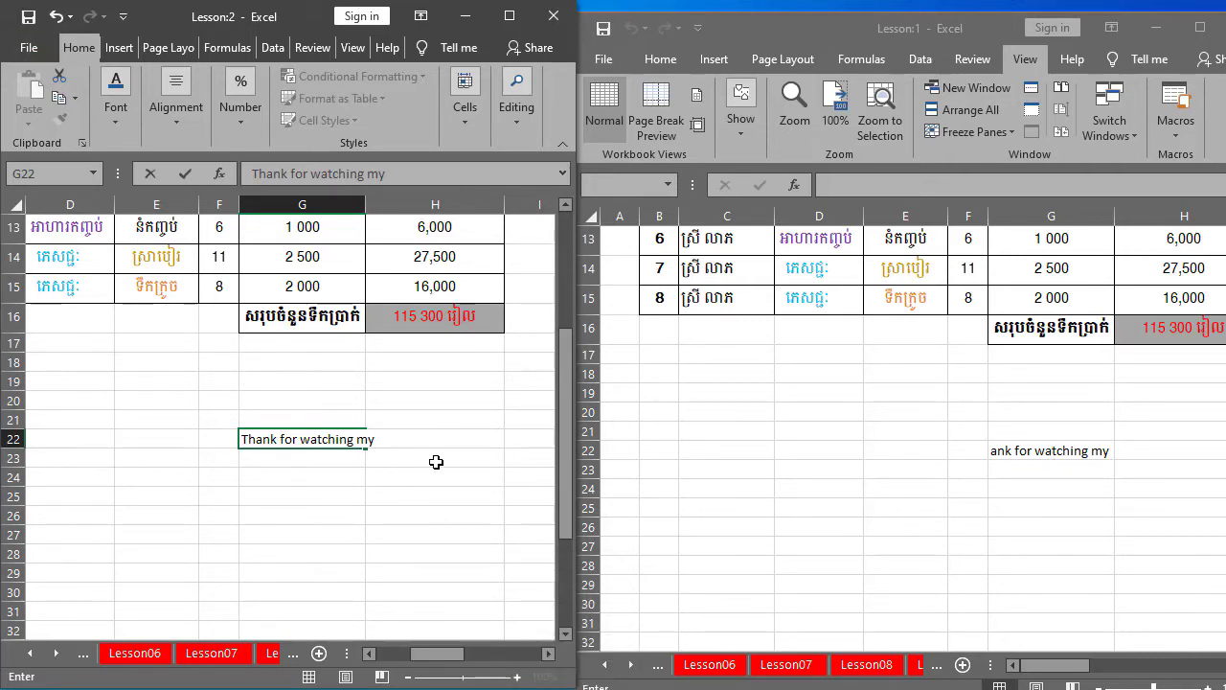
key(BackSpace)
key(BackSpace)
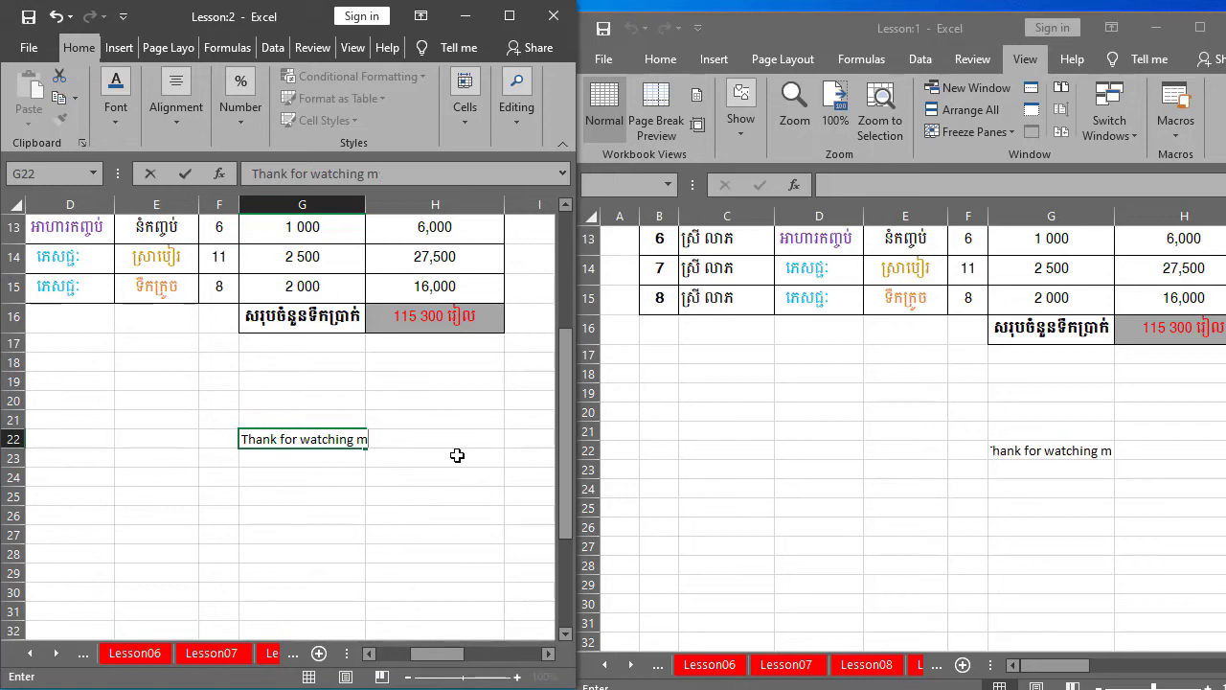
key(BackSpace)
key(BackSpace)
key(BackSpace)
key(BackSpace)
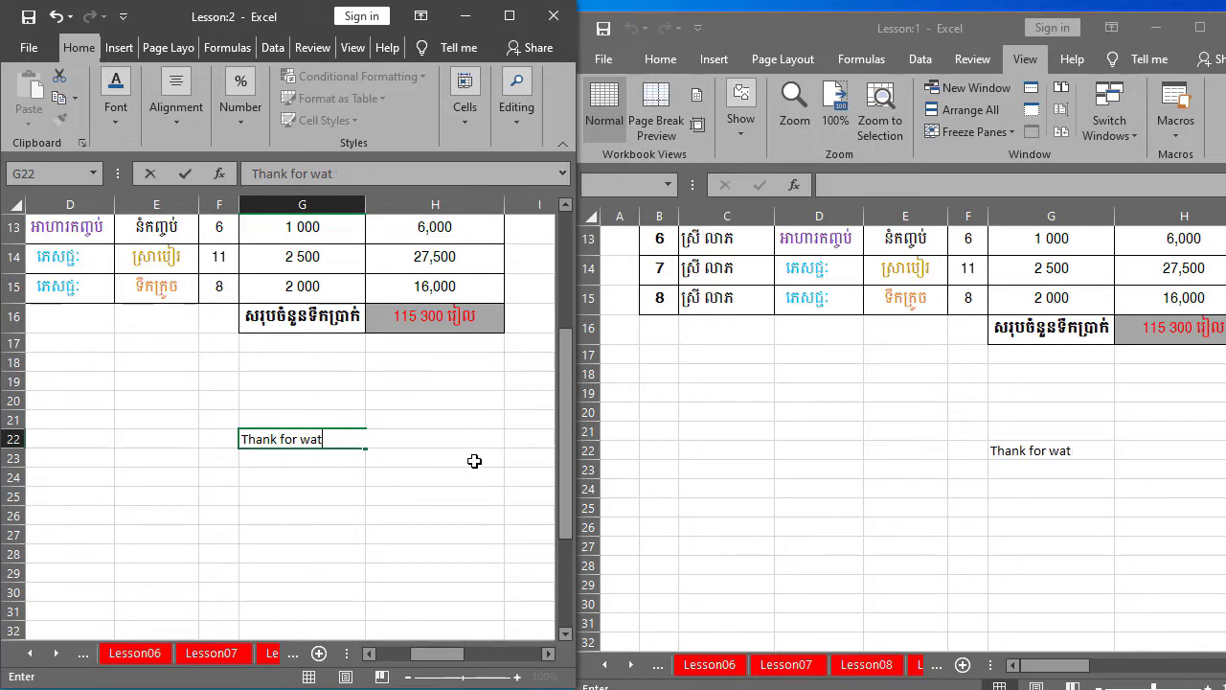
key(BackSpace)
Step: Switch between the two windows and scroll to show the G22 text mirrored in both
drag(740, 28, 743, 25)
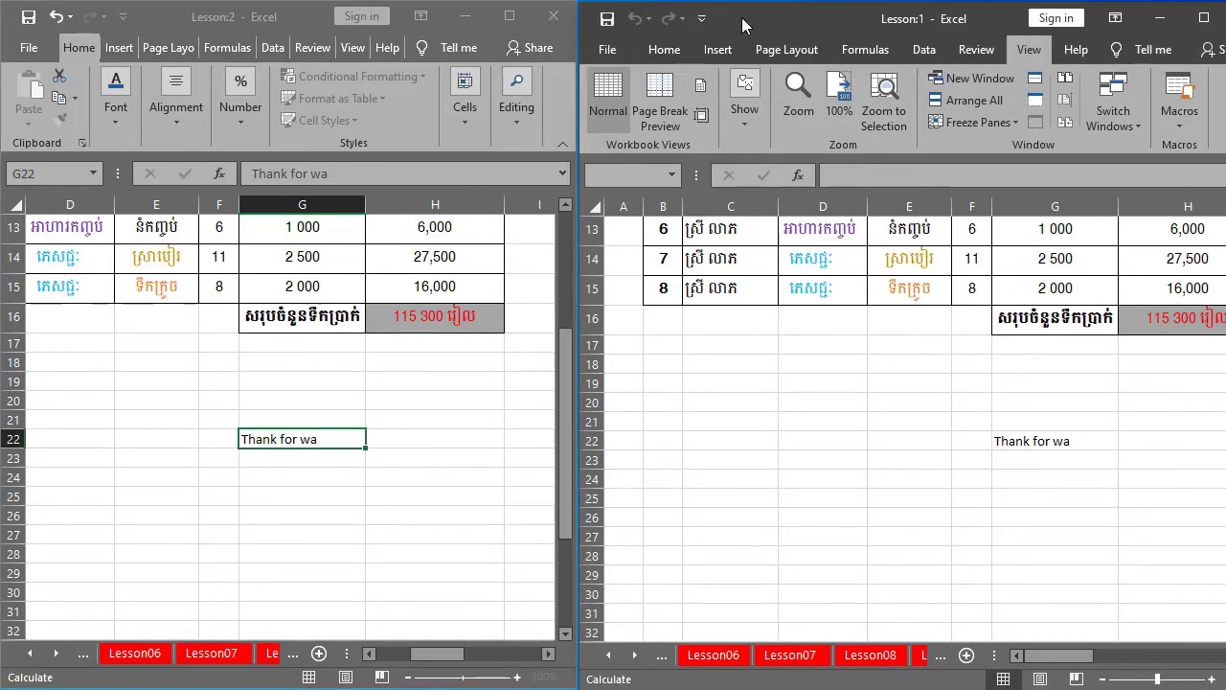
click(360, 498)
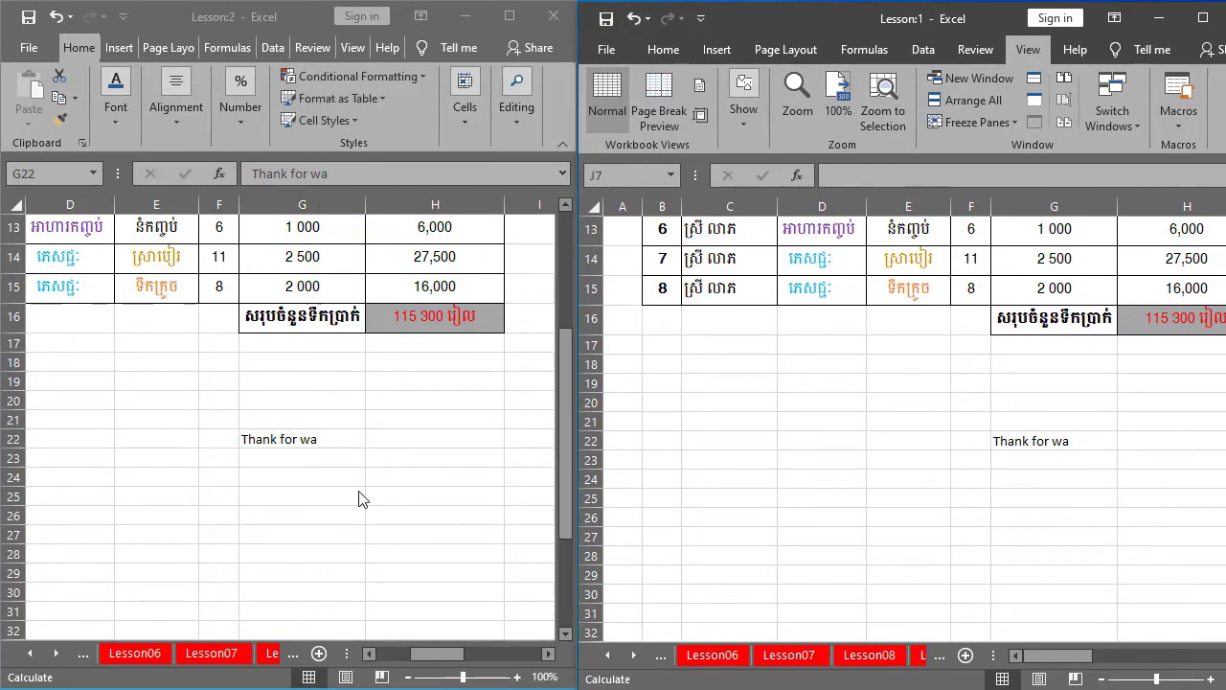
click(332, 437)
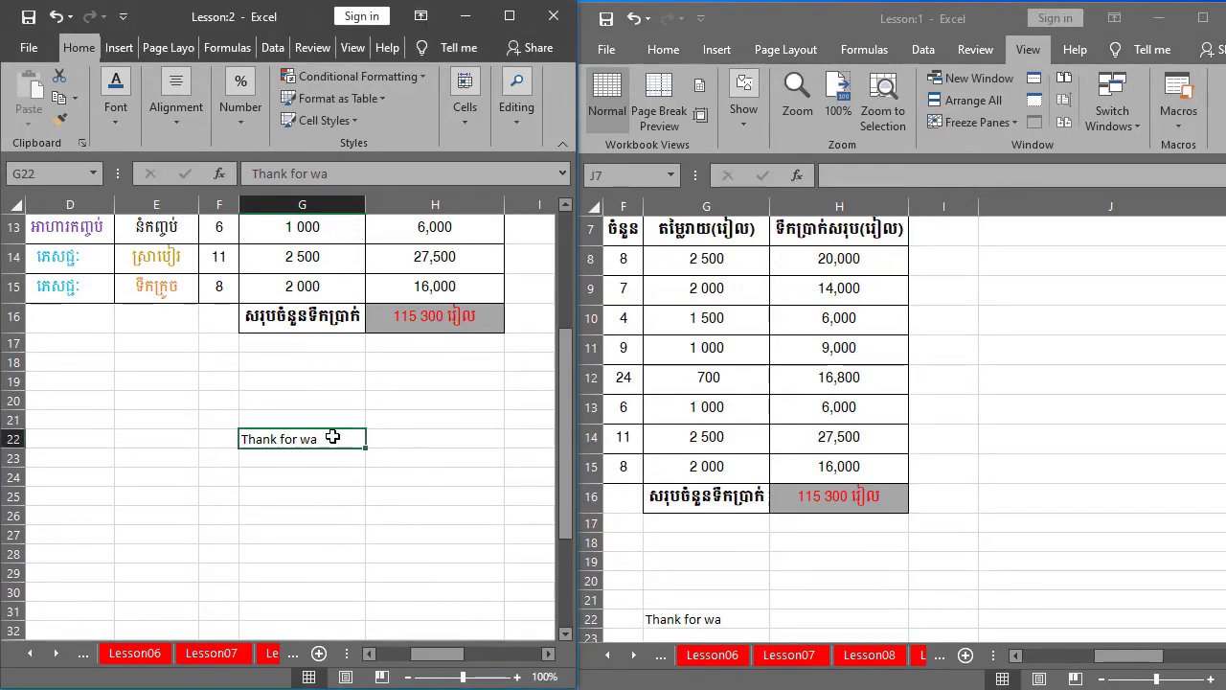
scroll(332, 433, down, 1)
drag(1224, 422, 1224, 450)
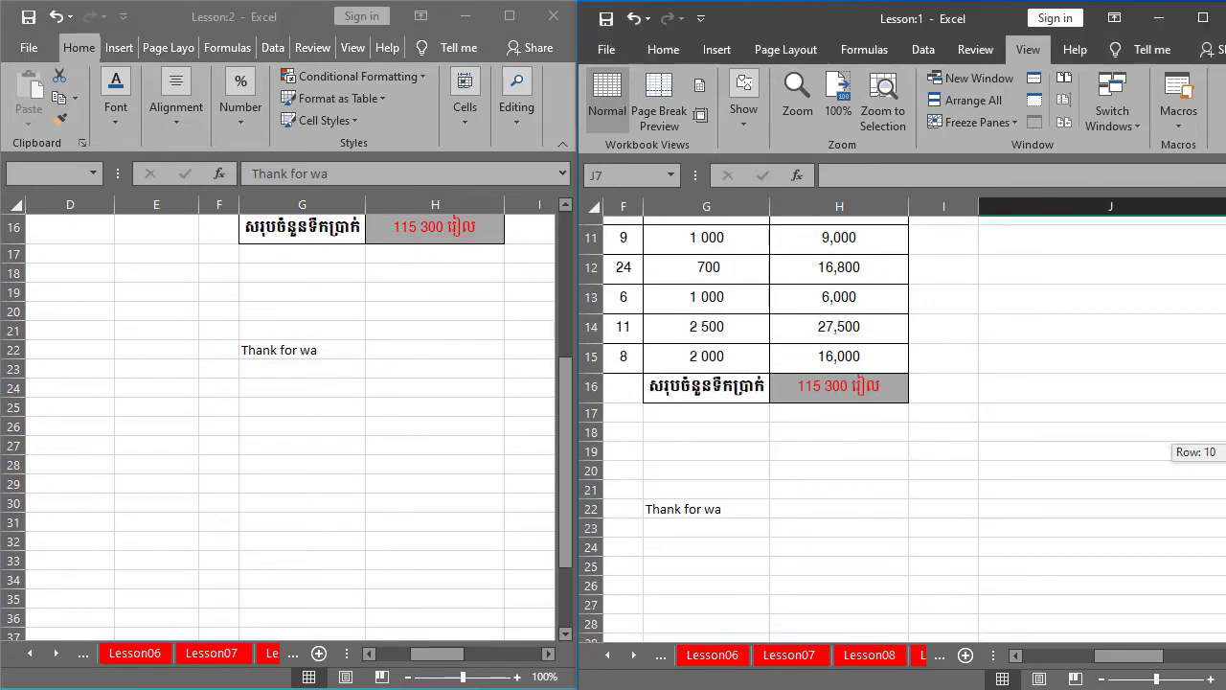
drag(1098, 664, 1068, 663)
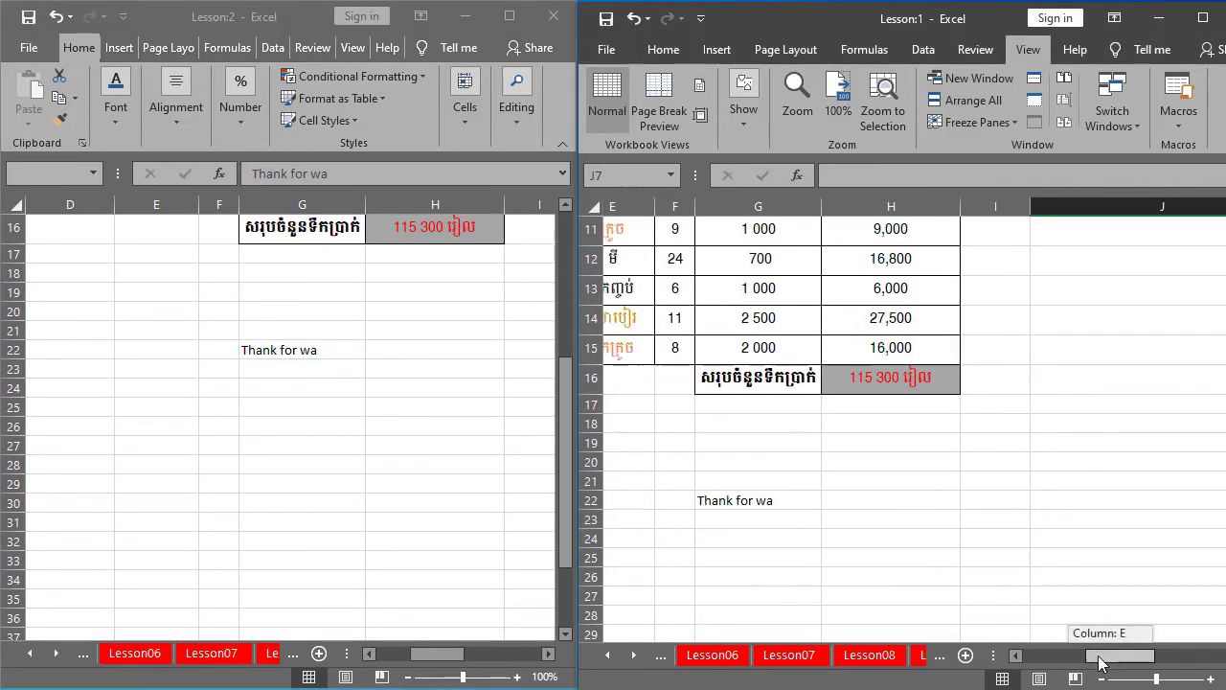
click(325, 356)
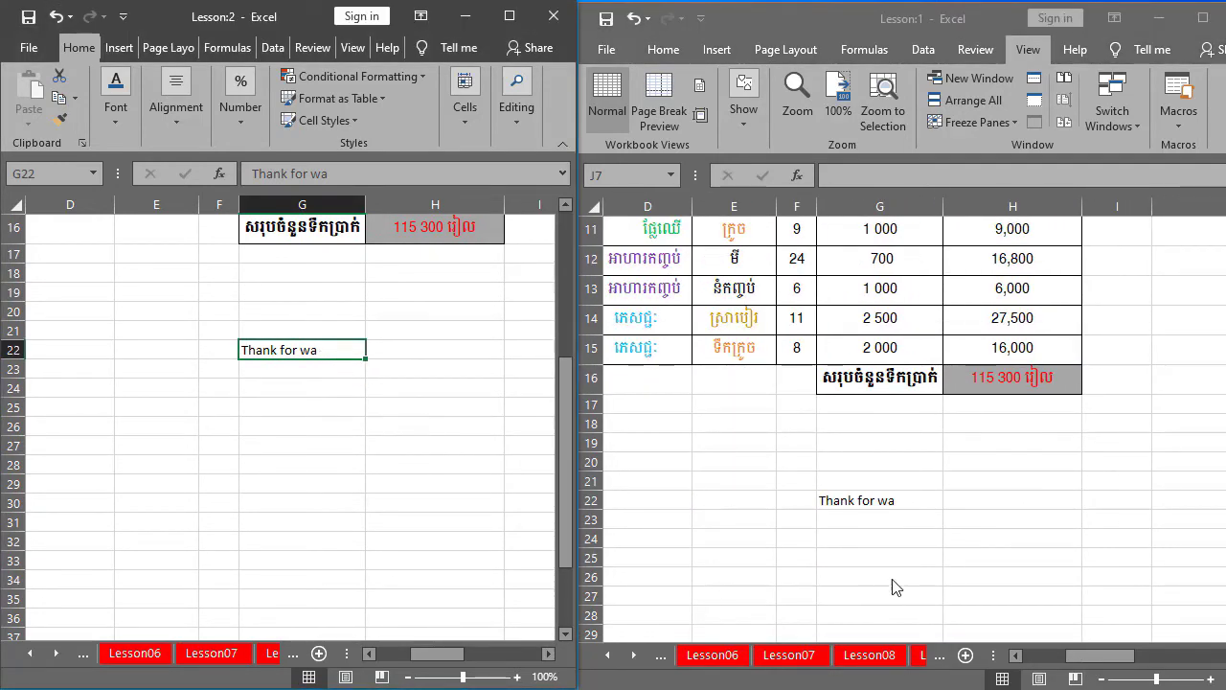
Step: Clear cell G22 from the right window, confirm it, and close the second window with Ctrl+W
click(904, 502)
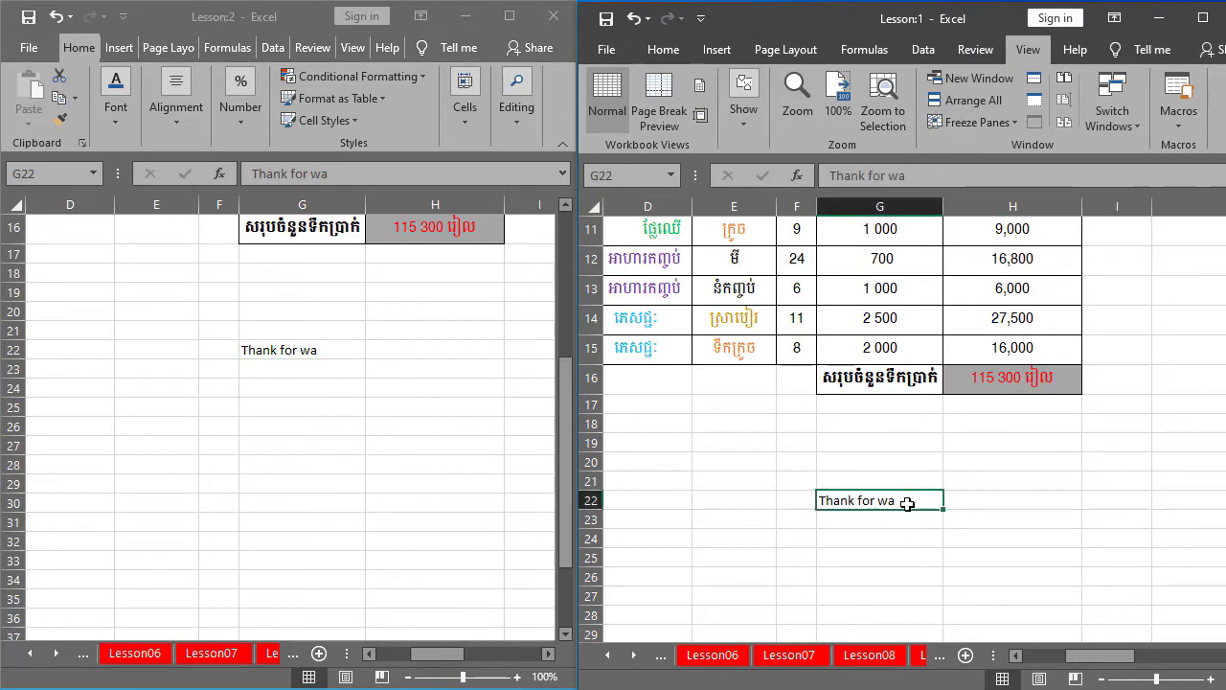
double_click(907, 503)
key(BackSpace)
key(BackSpace)
key(BackSpace)
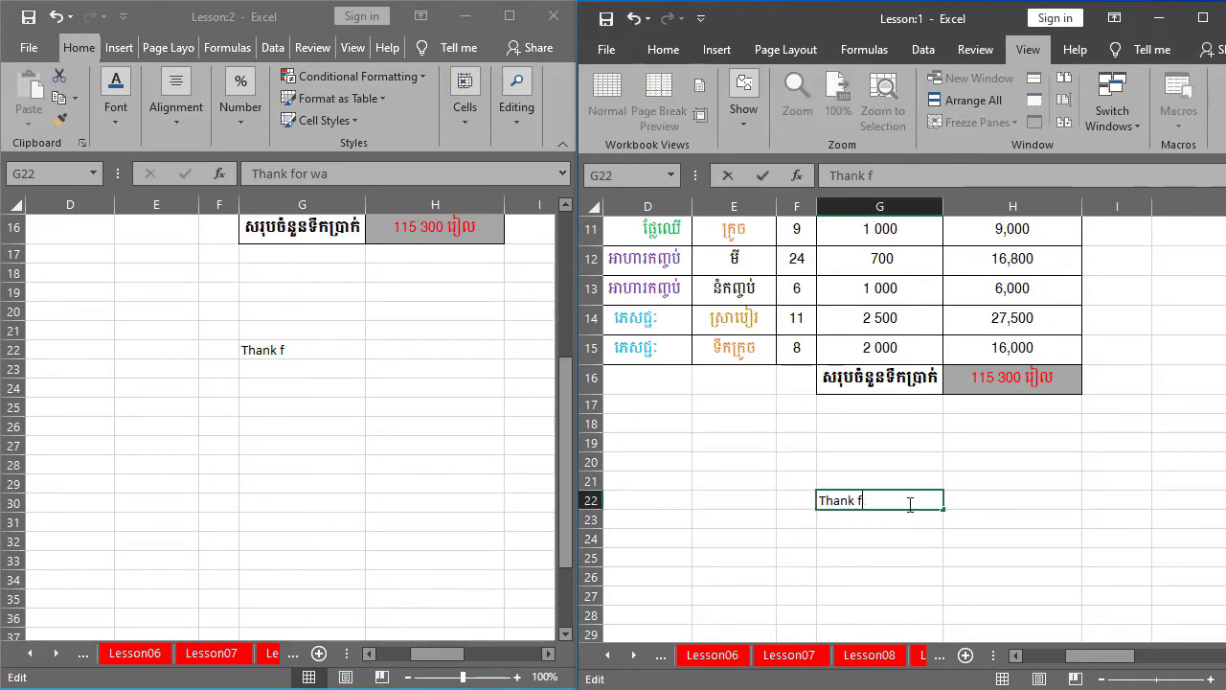
key(BackSpace)
key(BackSpace)
key(BackSpace)
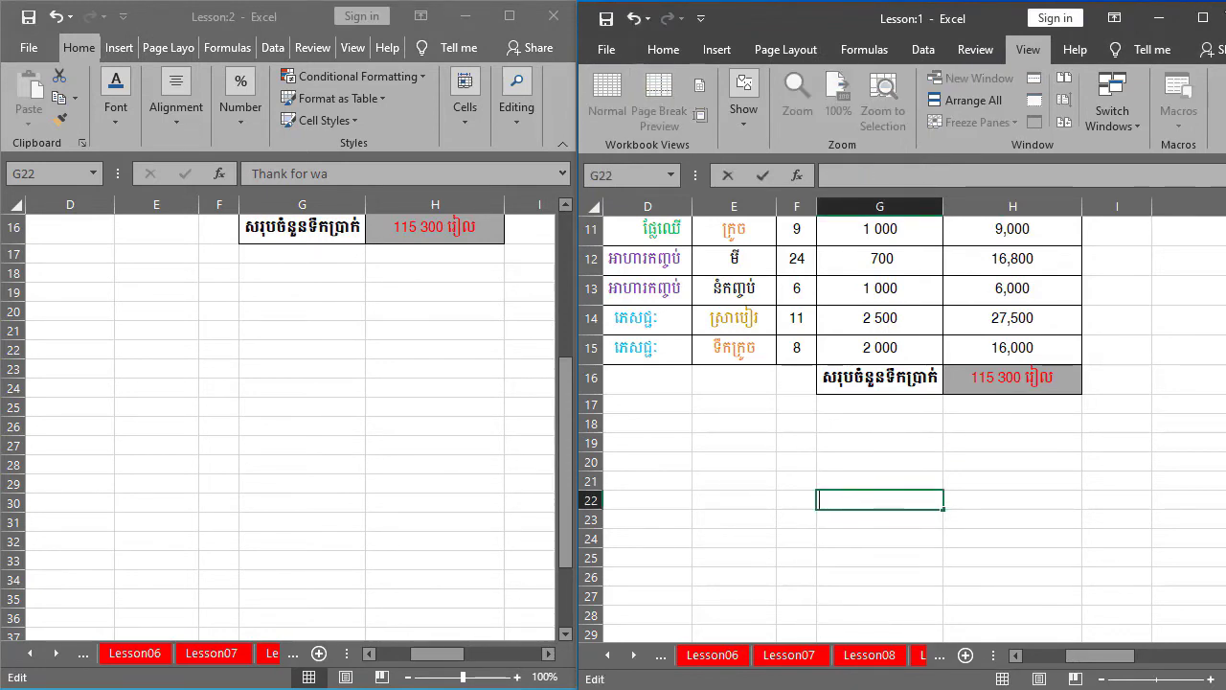
key(Return)
key(ctrl+w)
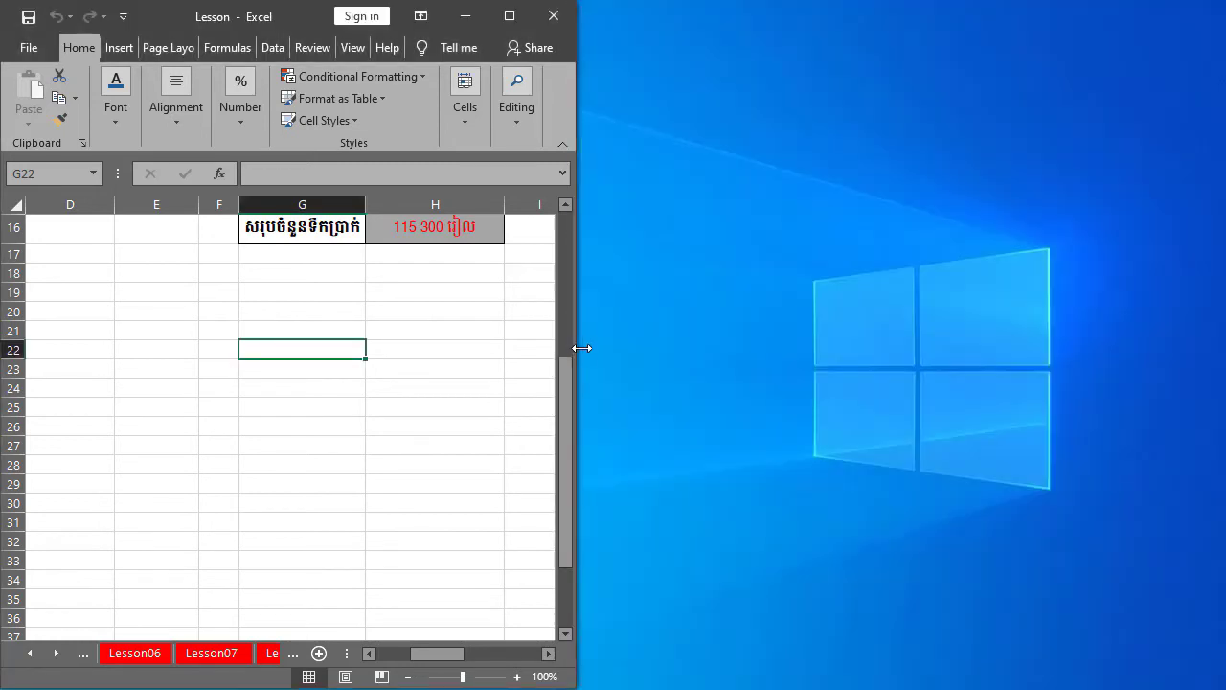
Step: Drag the window's right edge to full screen width and scroll back to the top-left of Lesson10
drag(582, 348, 1225, 385)
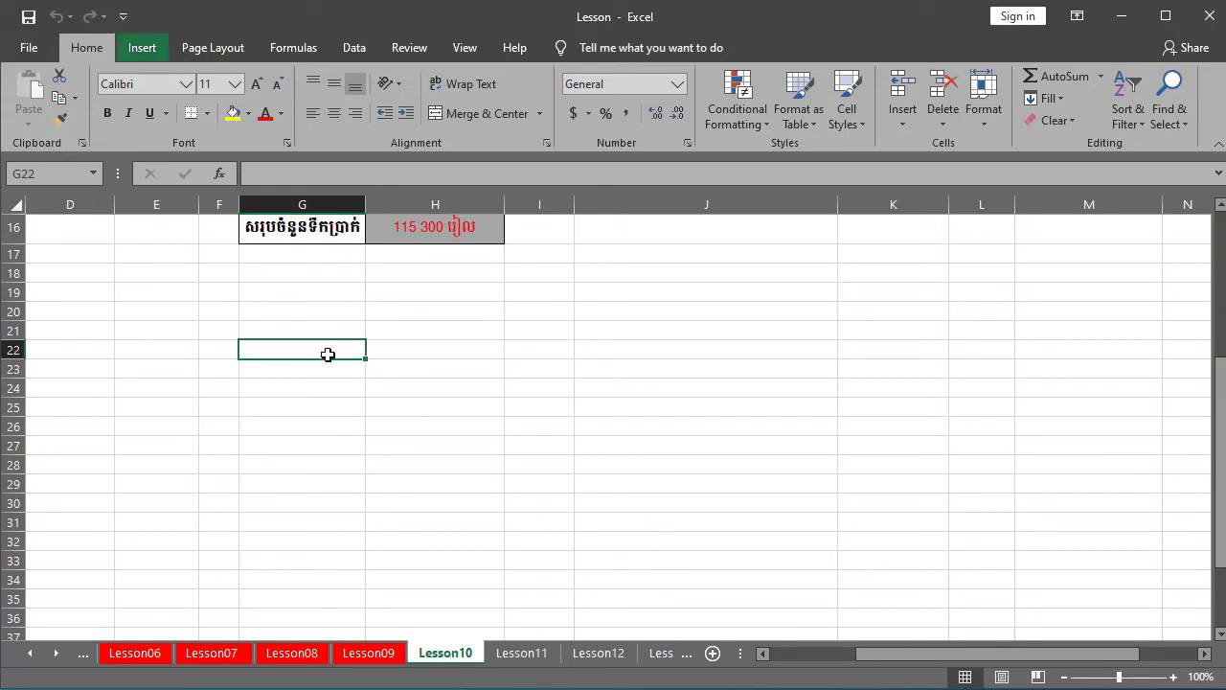
scroll(533, 464, up, 5)
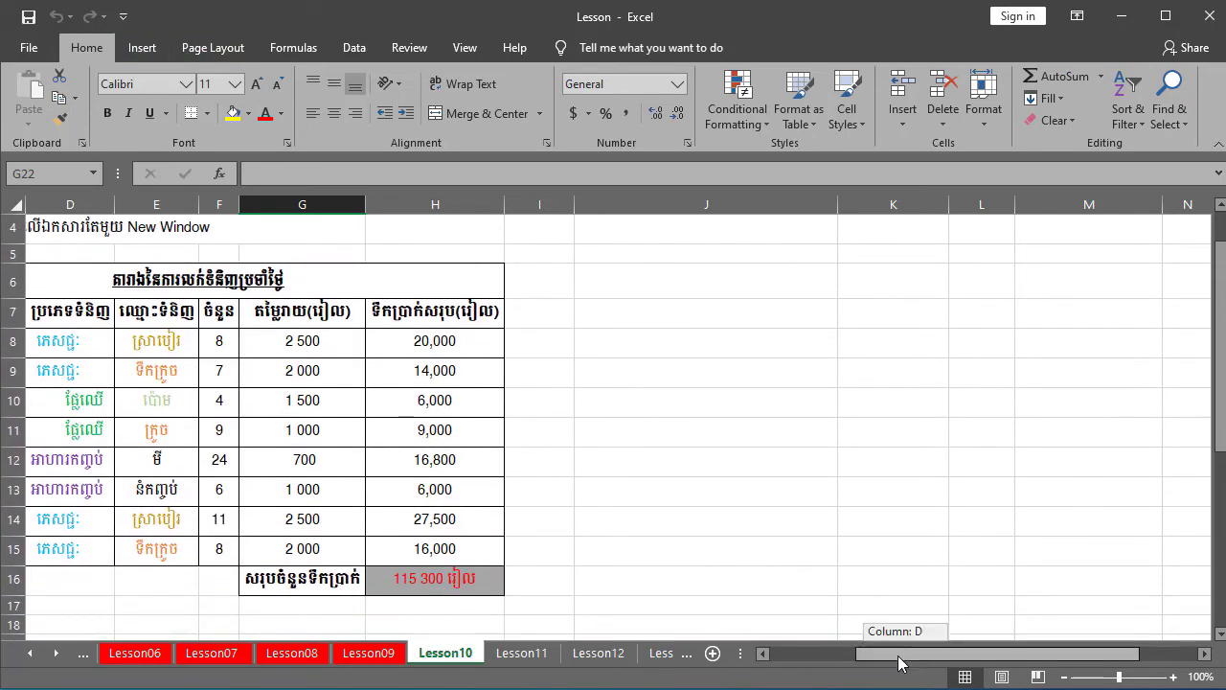
drag(906, 654, 818, 654)
scroll(263, 446, up, 1)
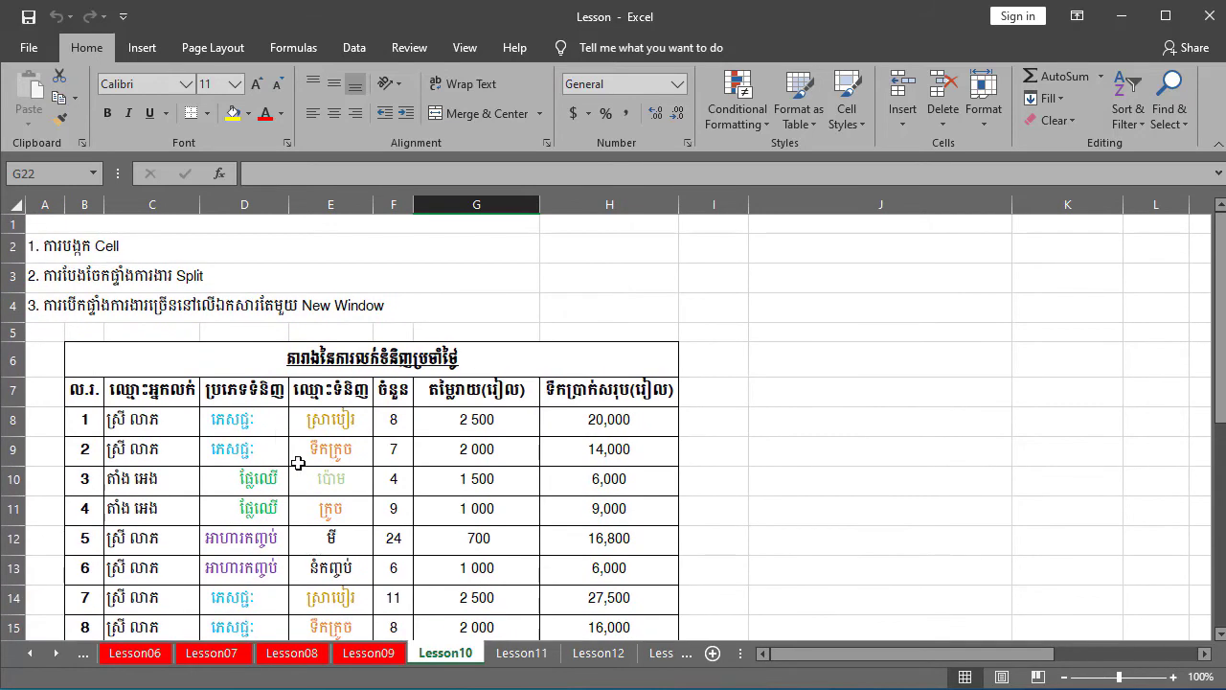